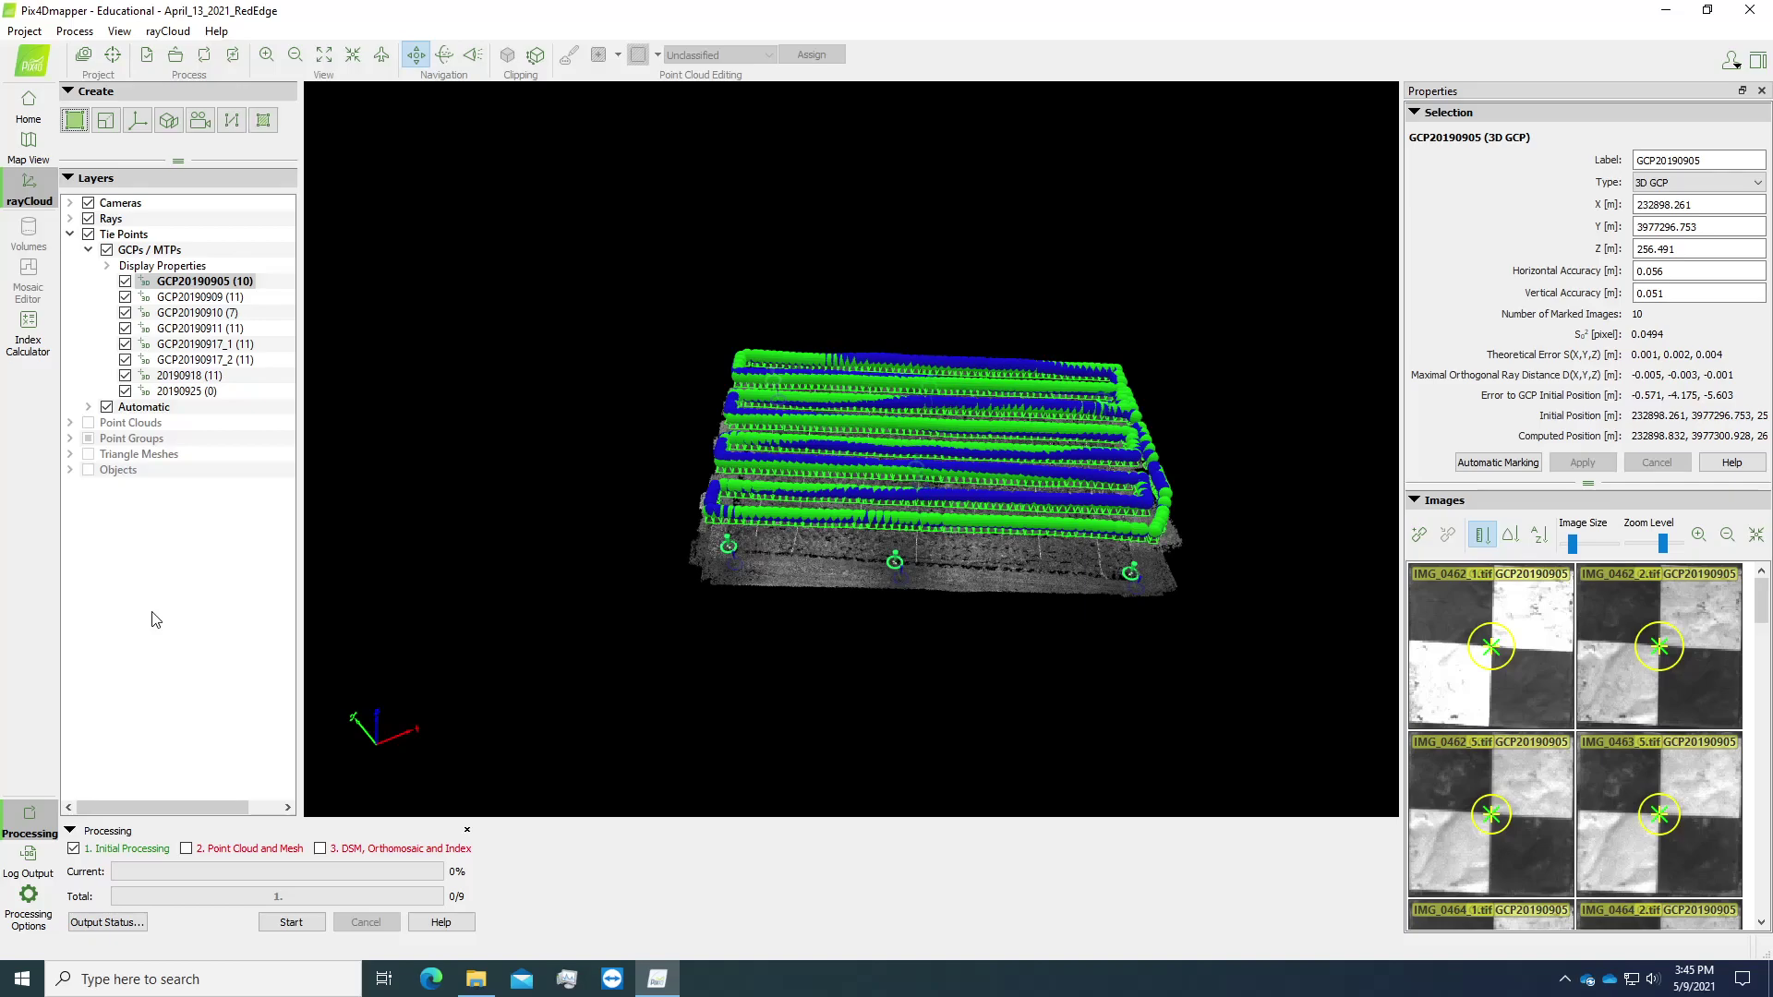
# Step: Open the GCP/MTP Manager and select control point 20190918 in the GCP table
pyautogui.click(114, 57)
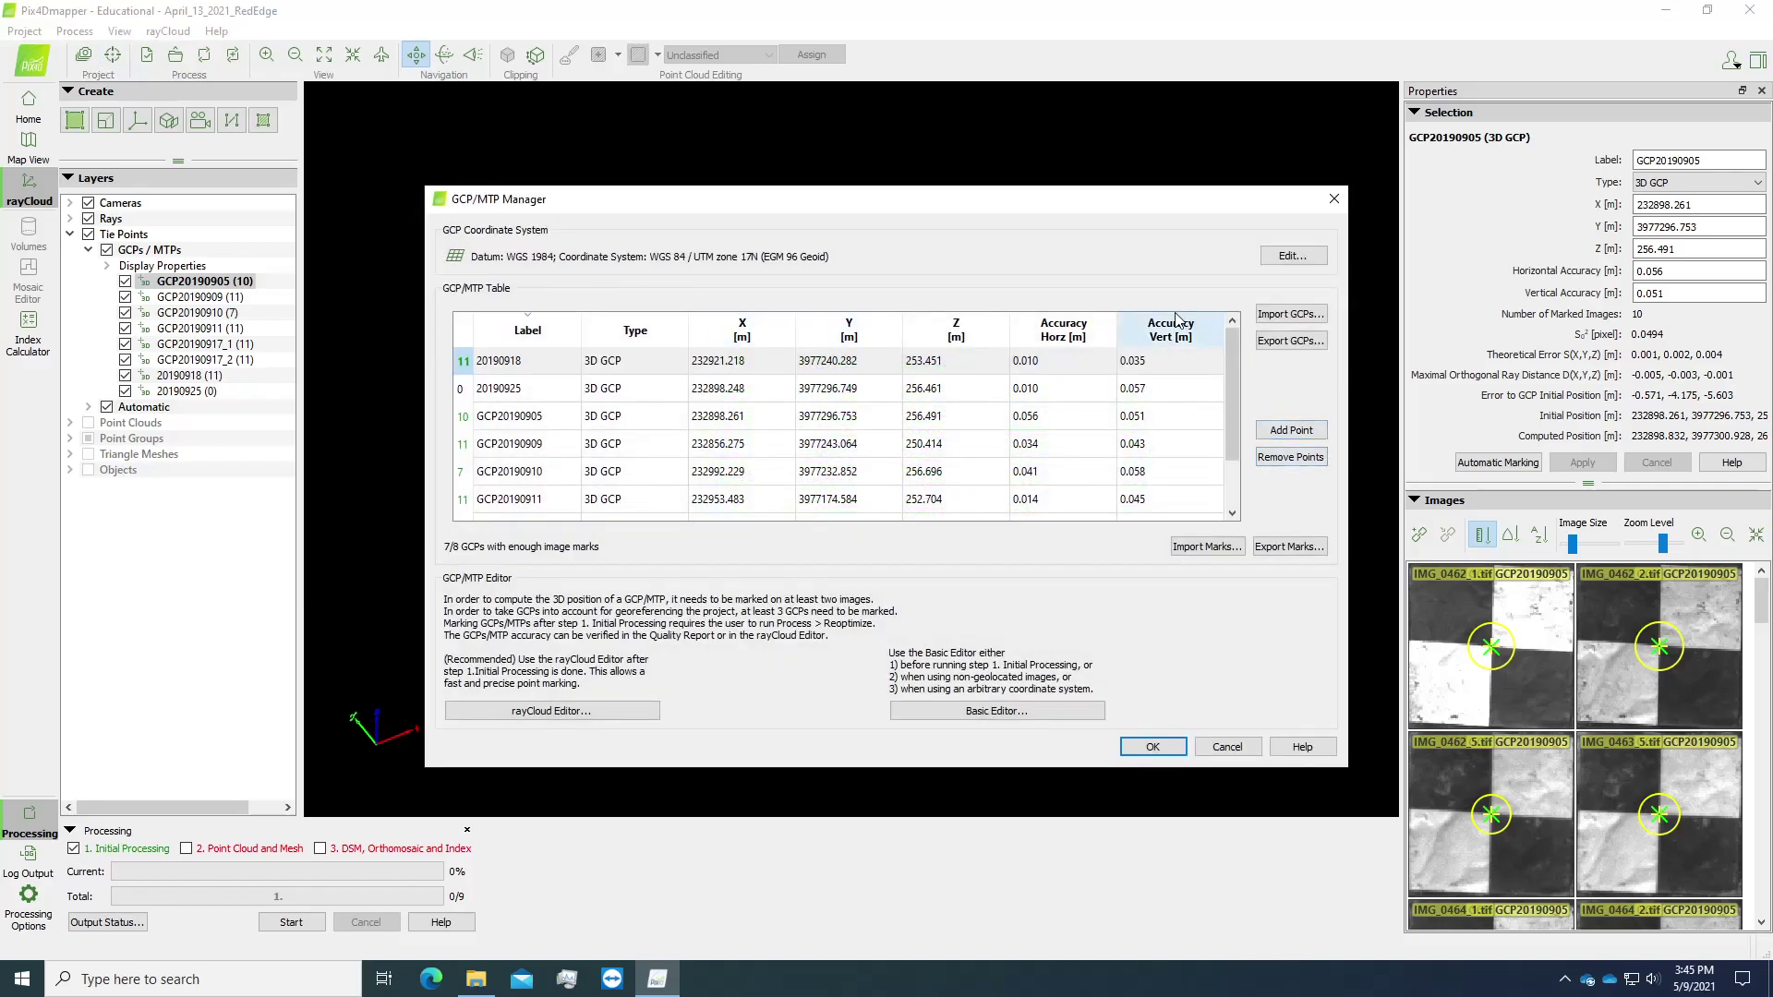
pyautogui.moveTo(1232, 372)
pyautogui.mouseDown()
pyautogui.moveTo(1235, 406)
pyautogui.moveTo(1236, 356)
pyautogui.mouseUp()
pyautogui.click(1217, 360)
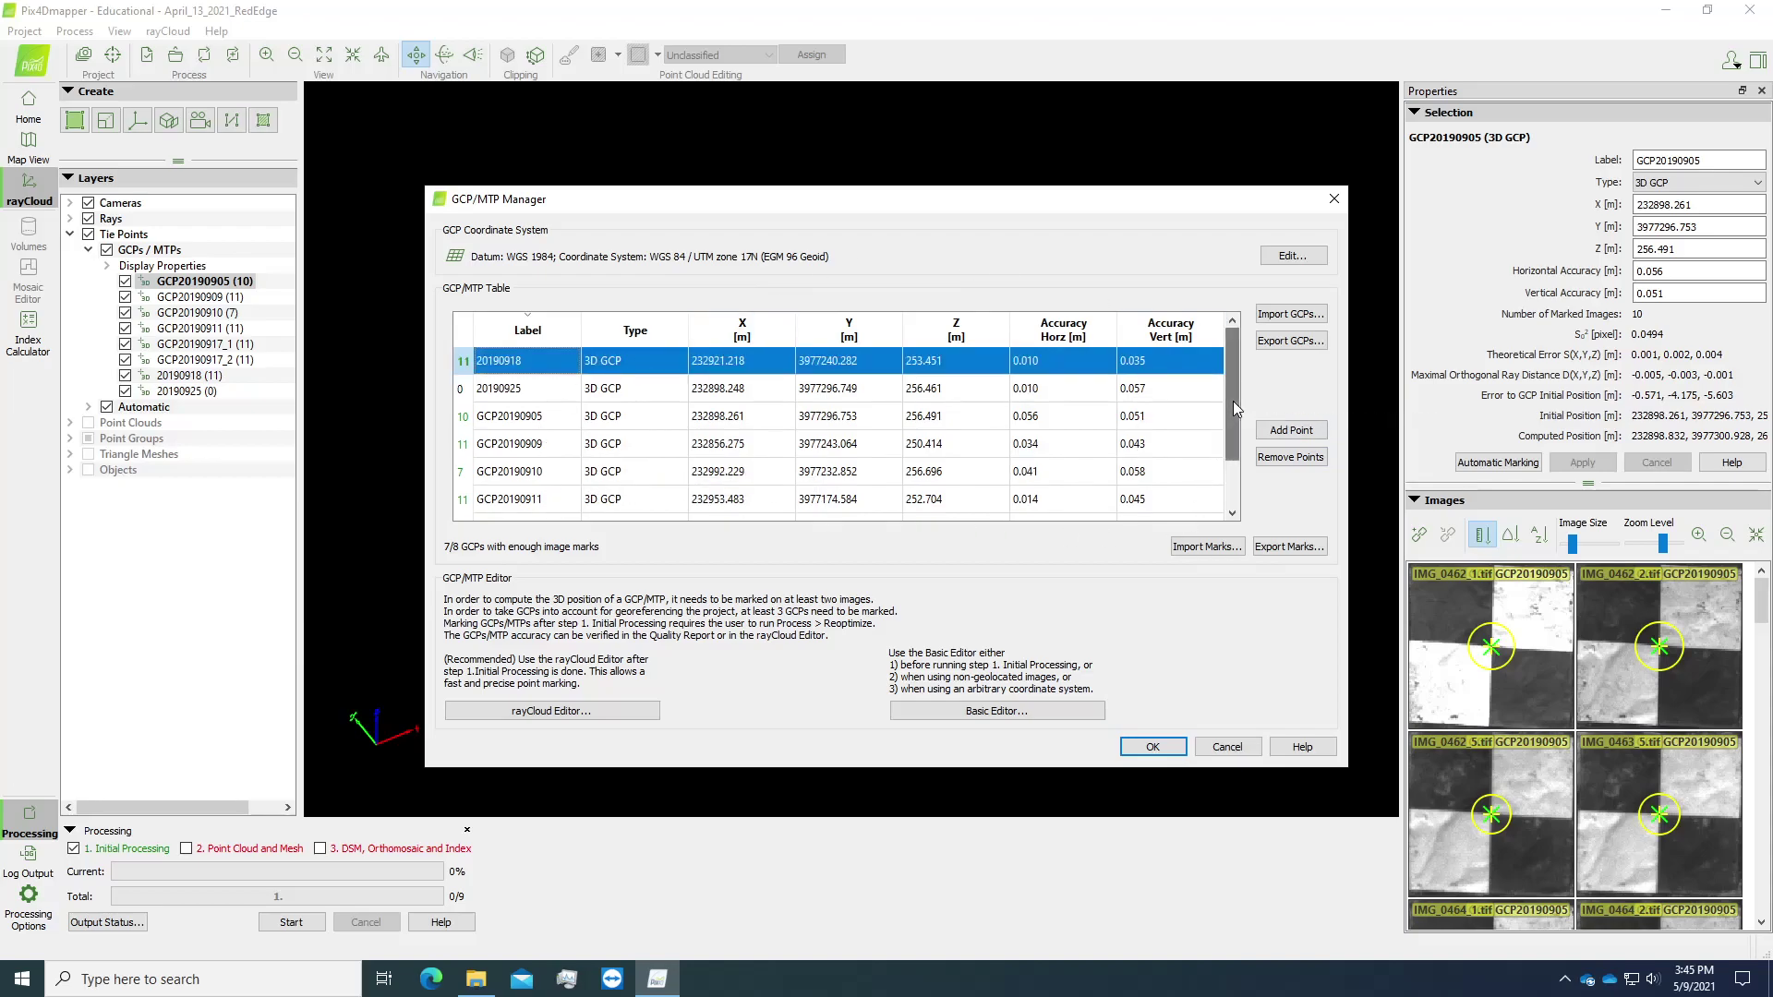
pyautogui.moveTo(1234, 408)
pyautogui.mouseDown()
pyautogui.moveTo(1237, 455)
pyautogui.moveTo(1238, 380)
pyautogui.mouseUp()
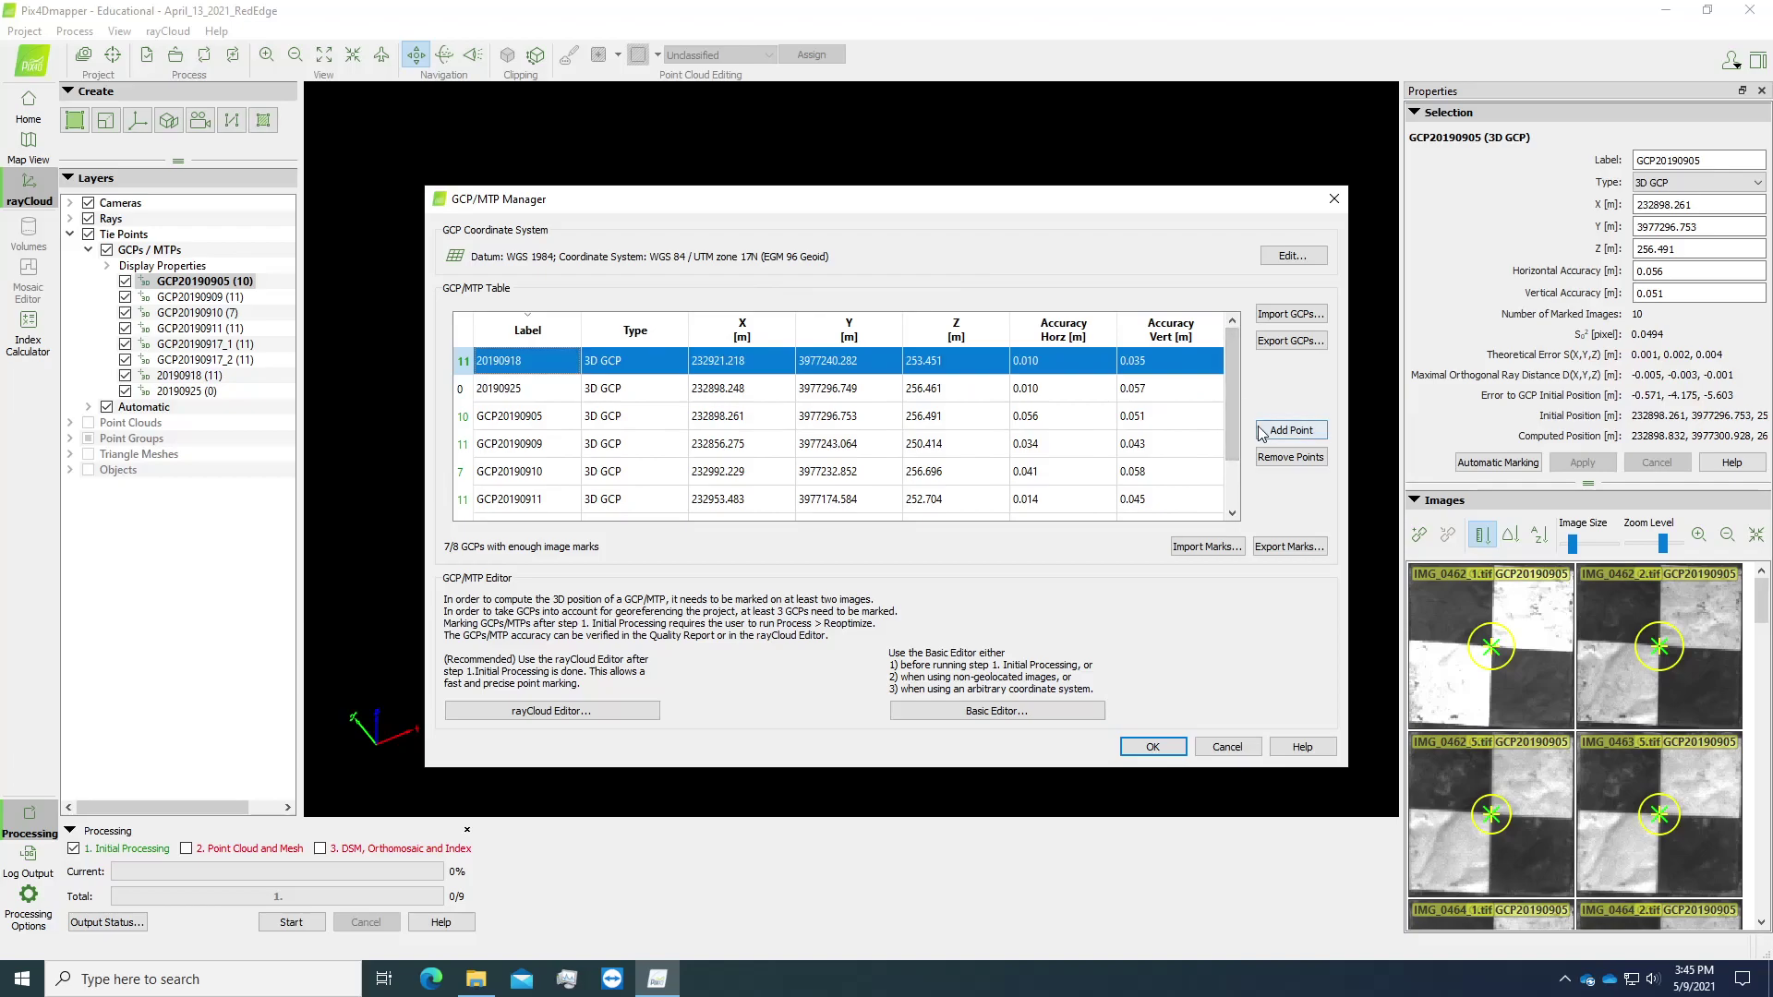
# Step: Start an import, pick Switchgrassfield-GCP2.txt in DATA (E:) > Targets-GPS, then cancel both dialogs
pyautogui.click(1284, 317)
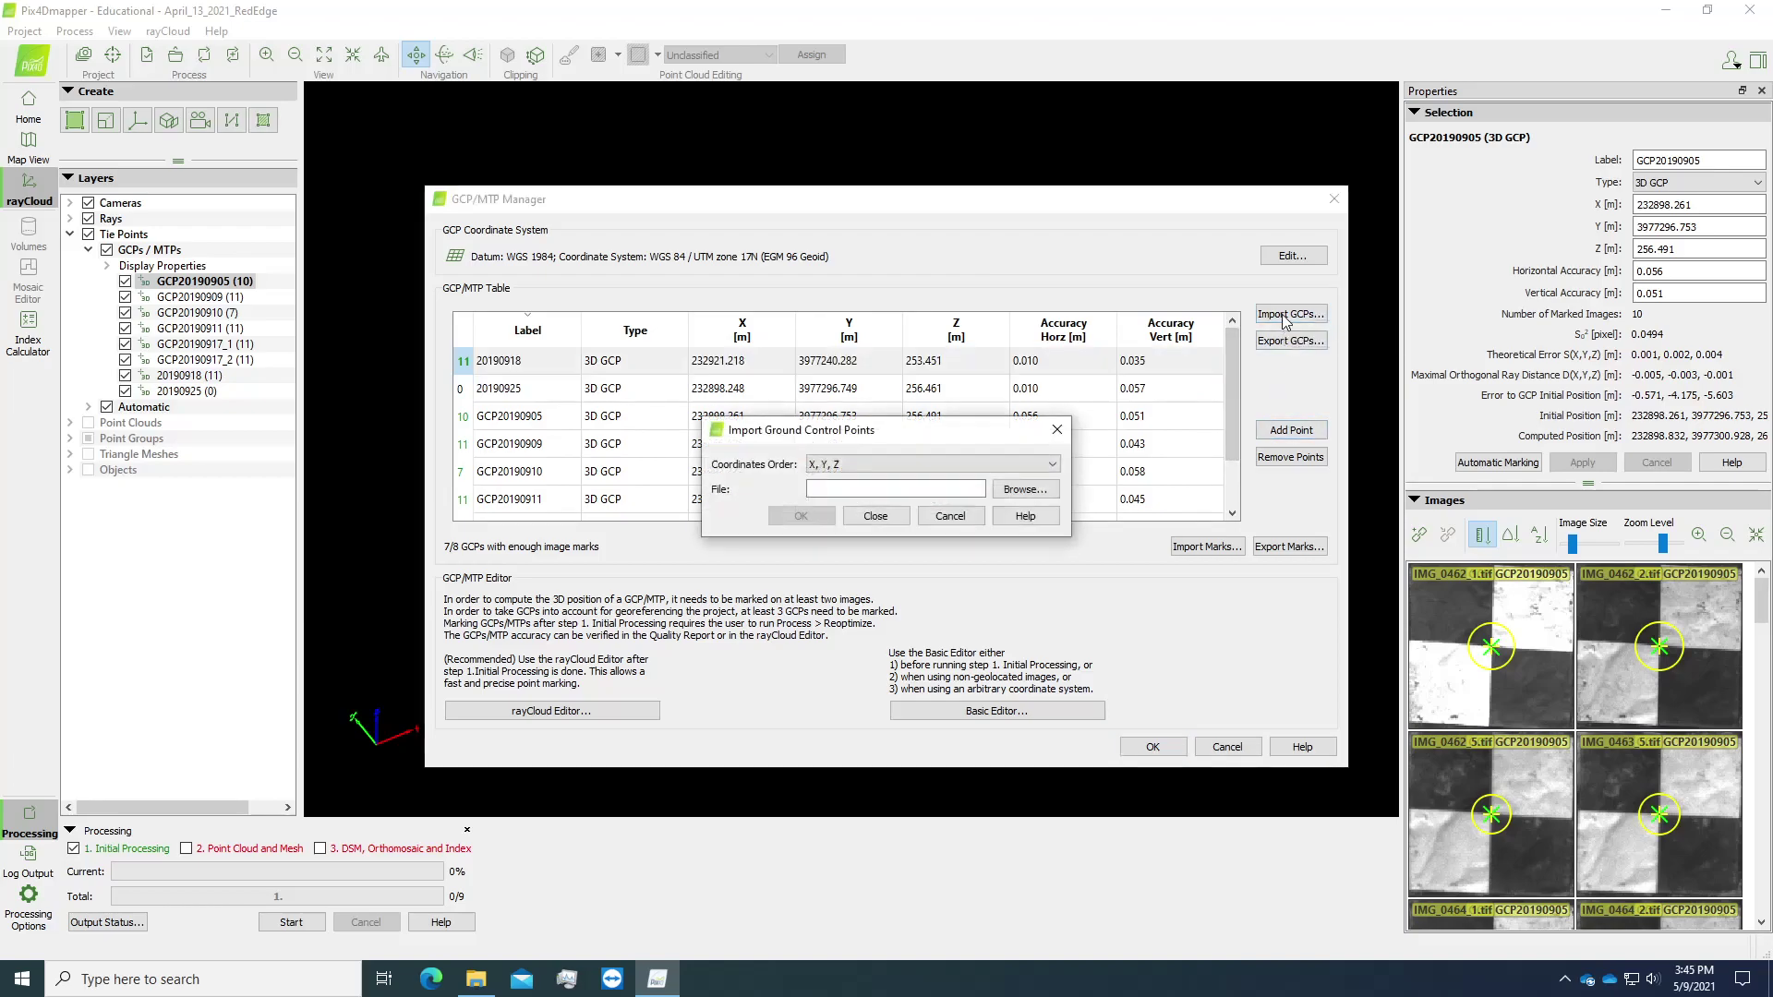
pyautogui.click(1013, 498)
pyautogui.click(104, 783)
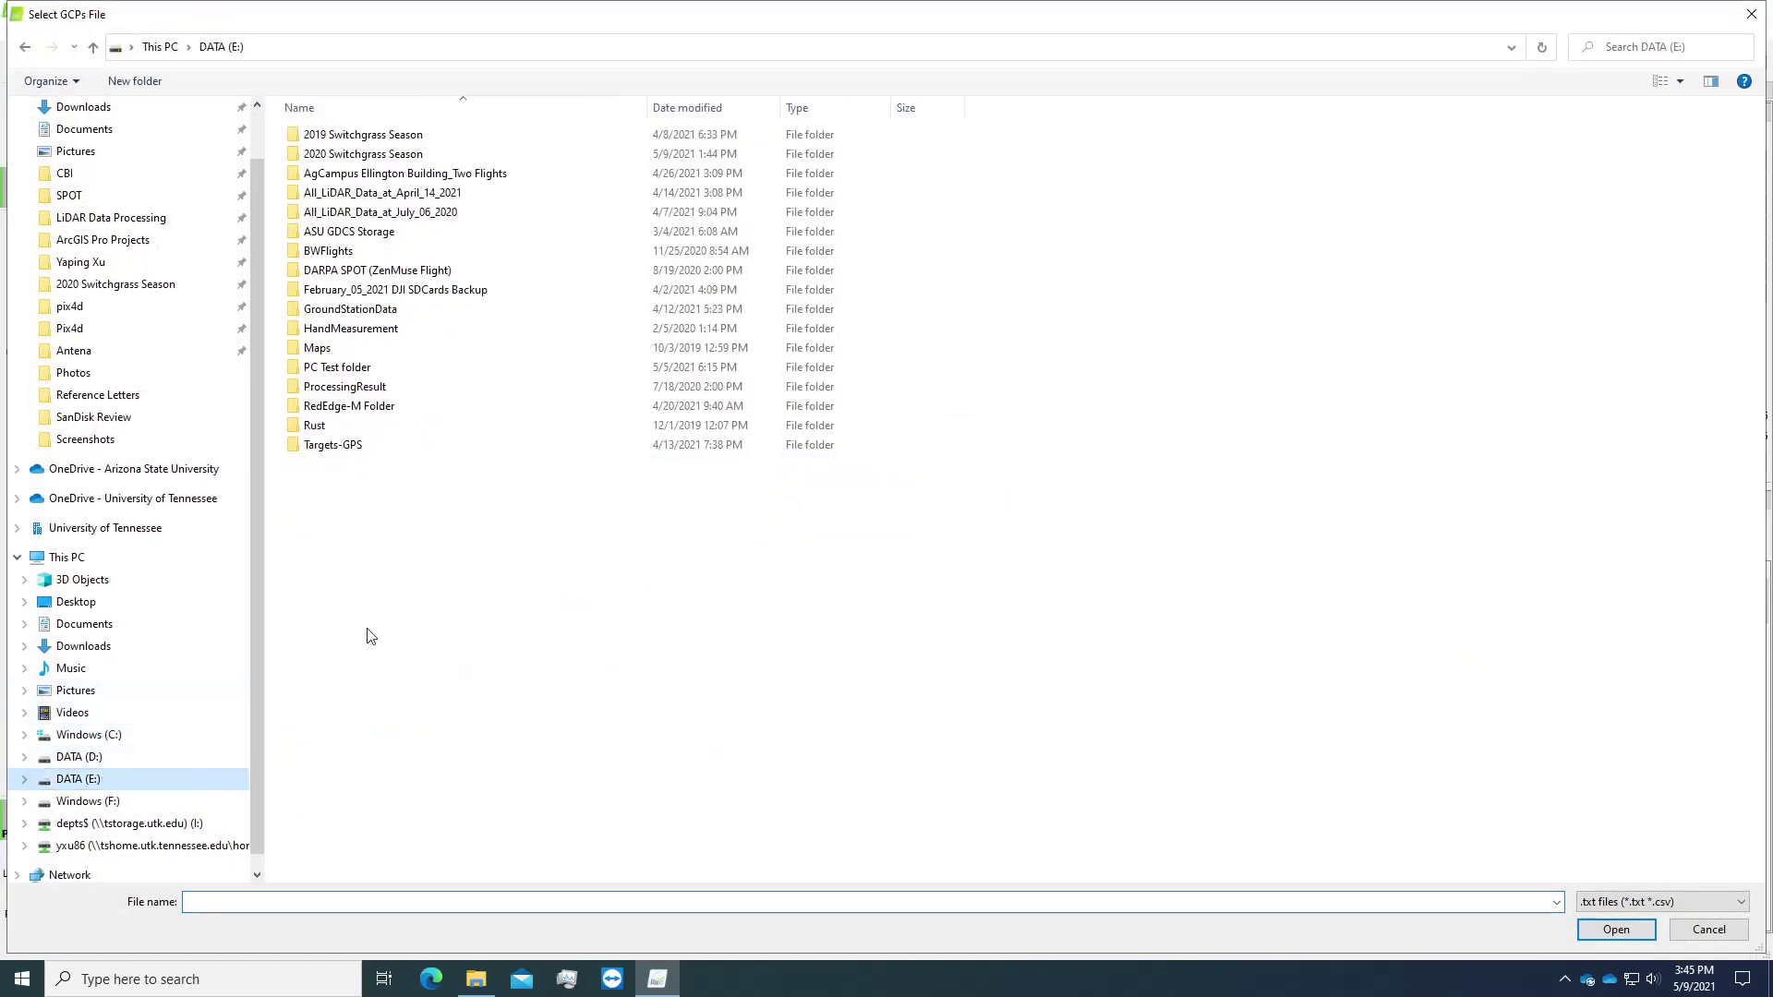
pyautogui.doubleClick(395, 451)
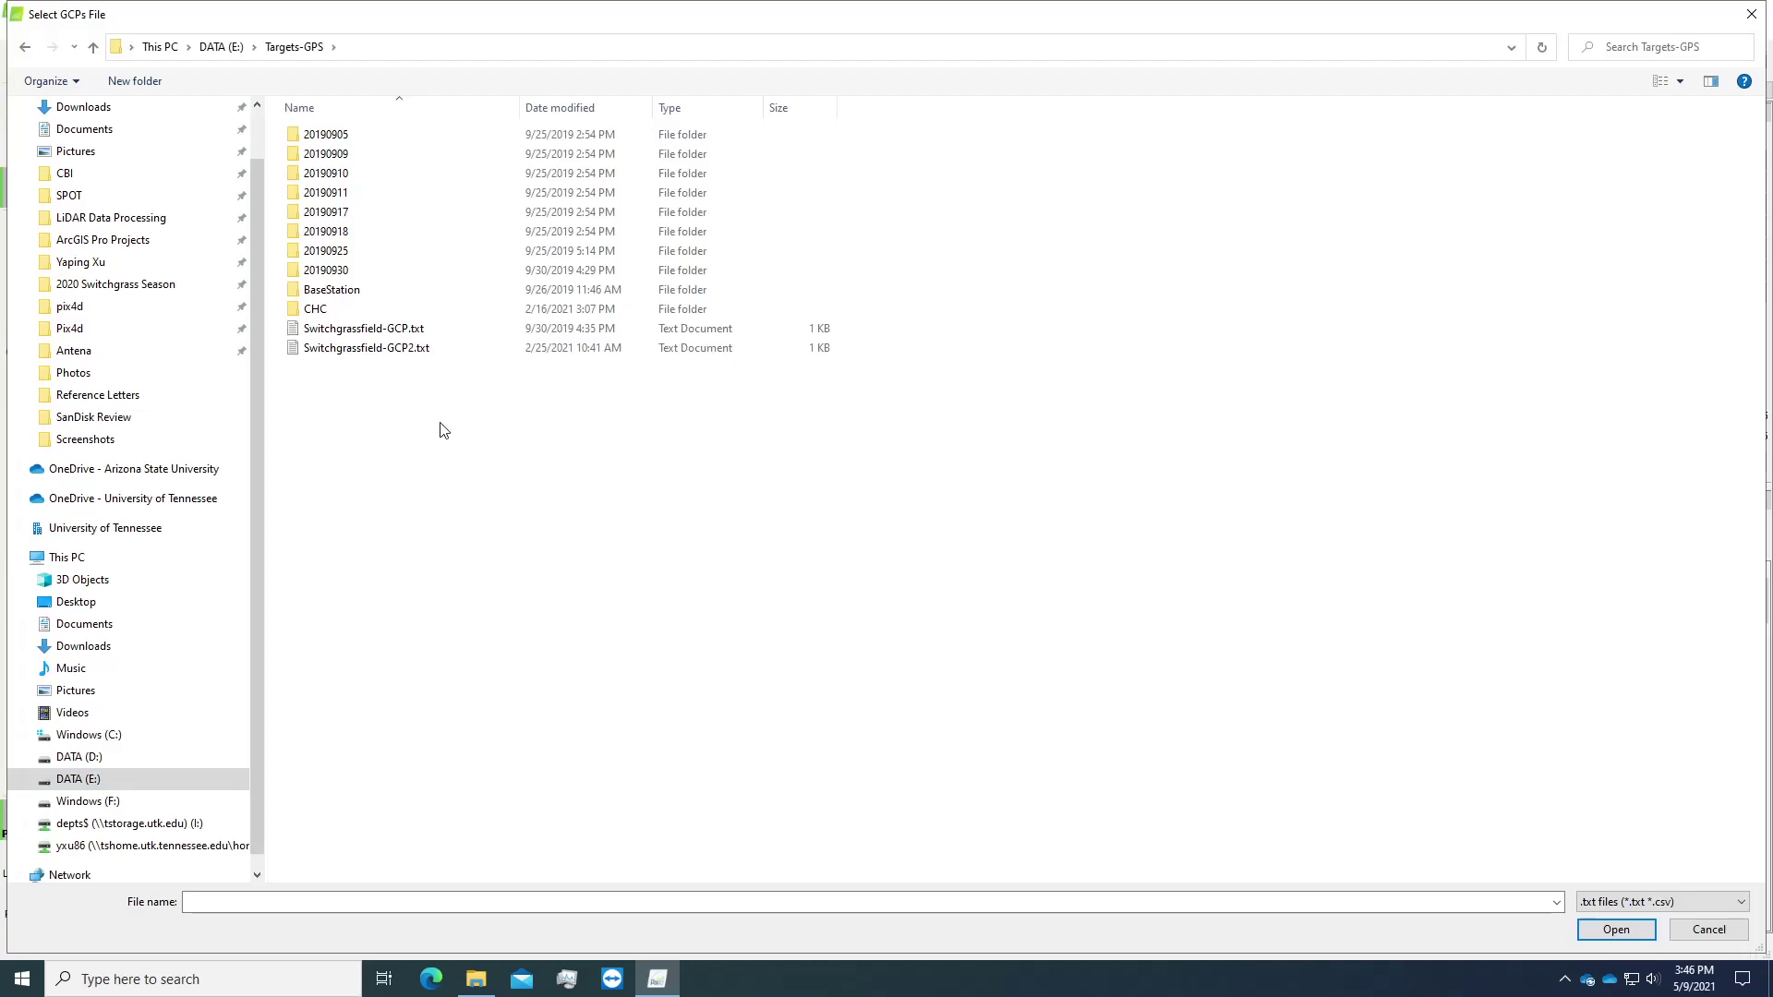
pyautogui.click(371, 356)
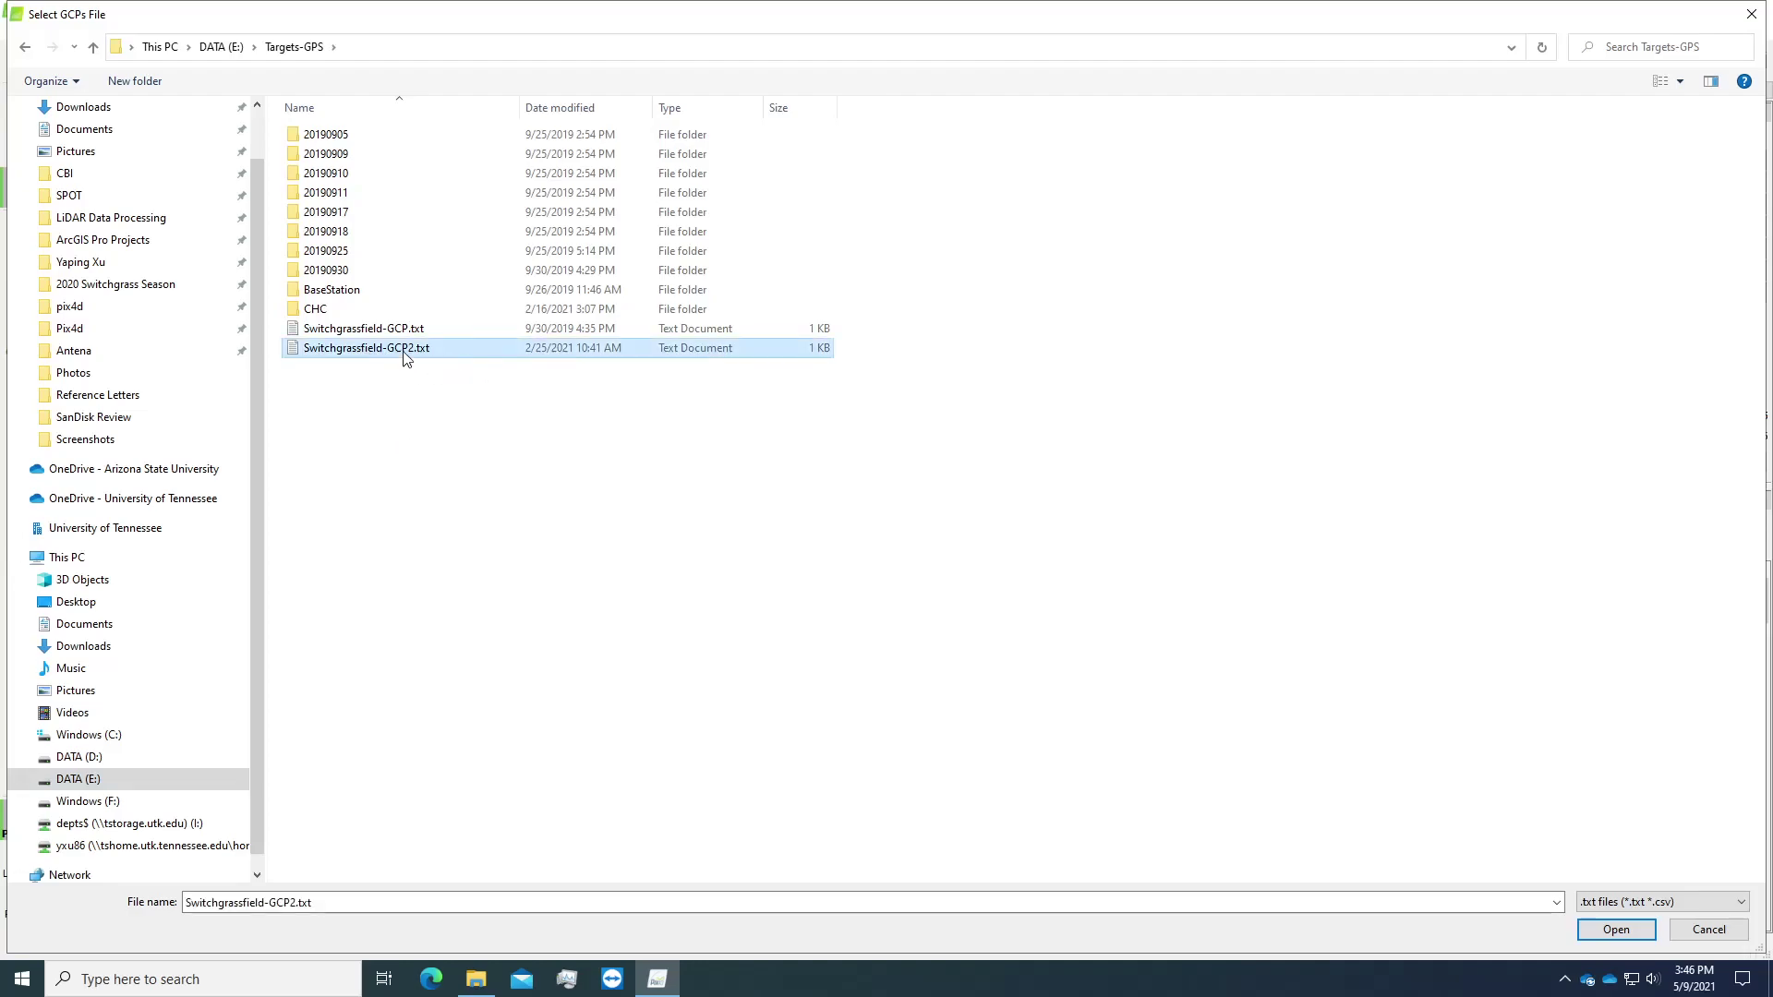
pyautogui.click(1686, 931)
pyautogui.click(950, 519)
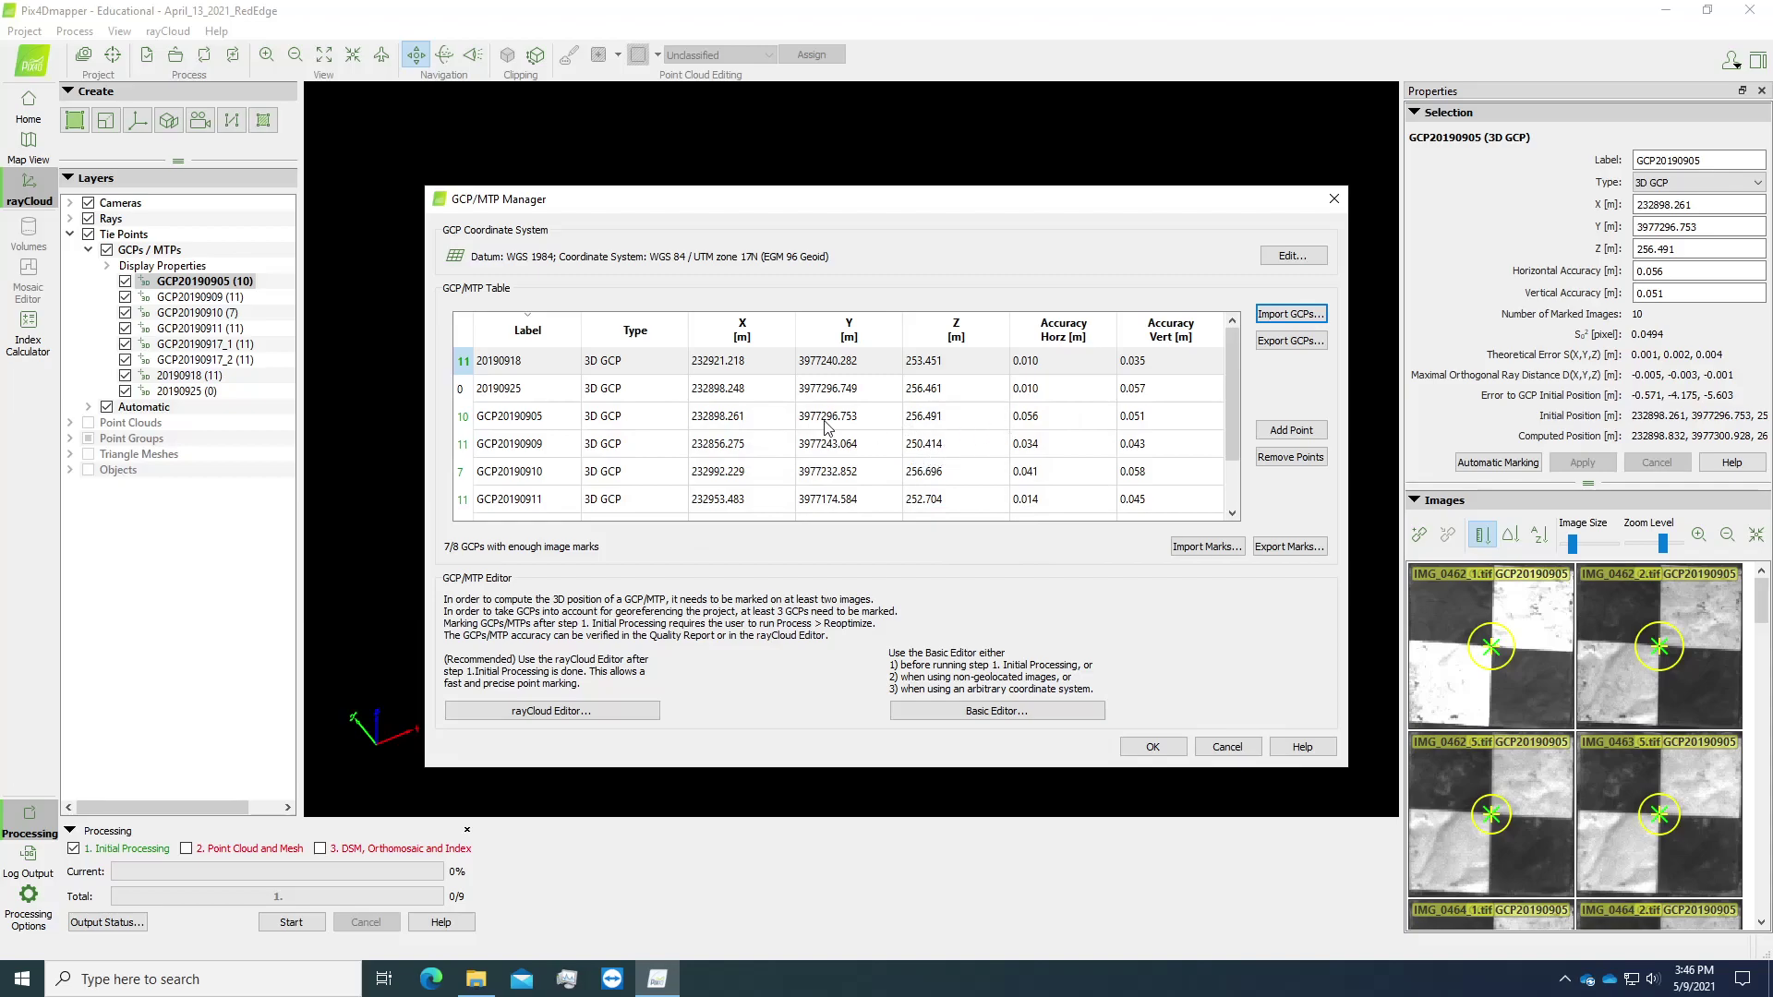
pyautogui.moveTo(1234, 407)
pyautogui.mouseDown()
pyautogui.moveTo(1227, 483)
pyautogui.moveTo(1232, 430)
pyautogui.mouseUp()
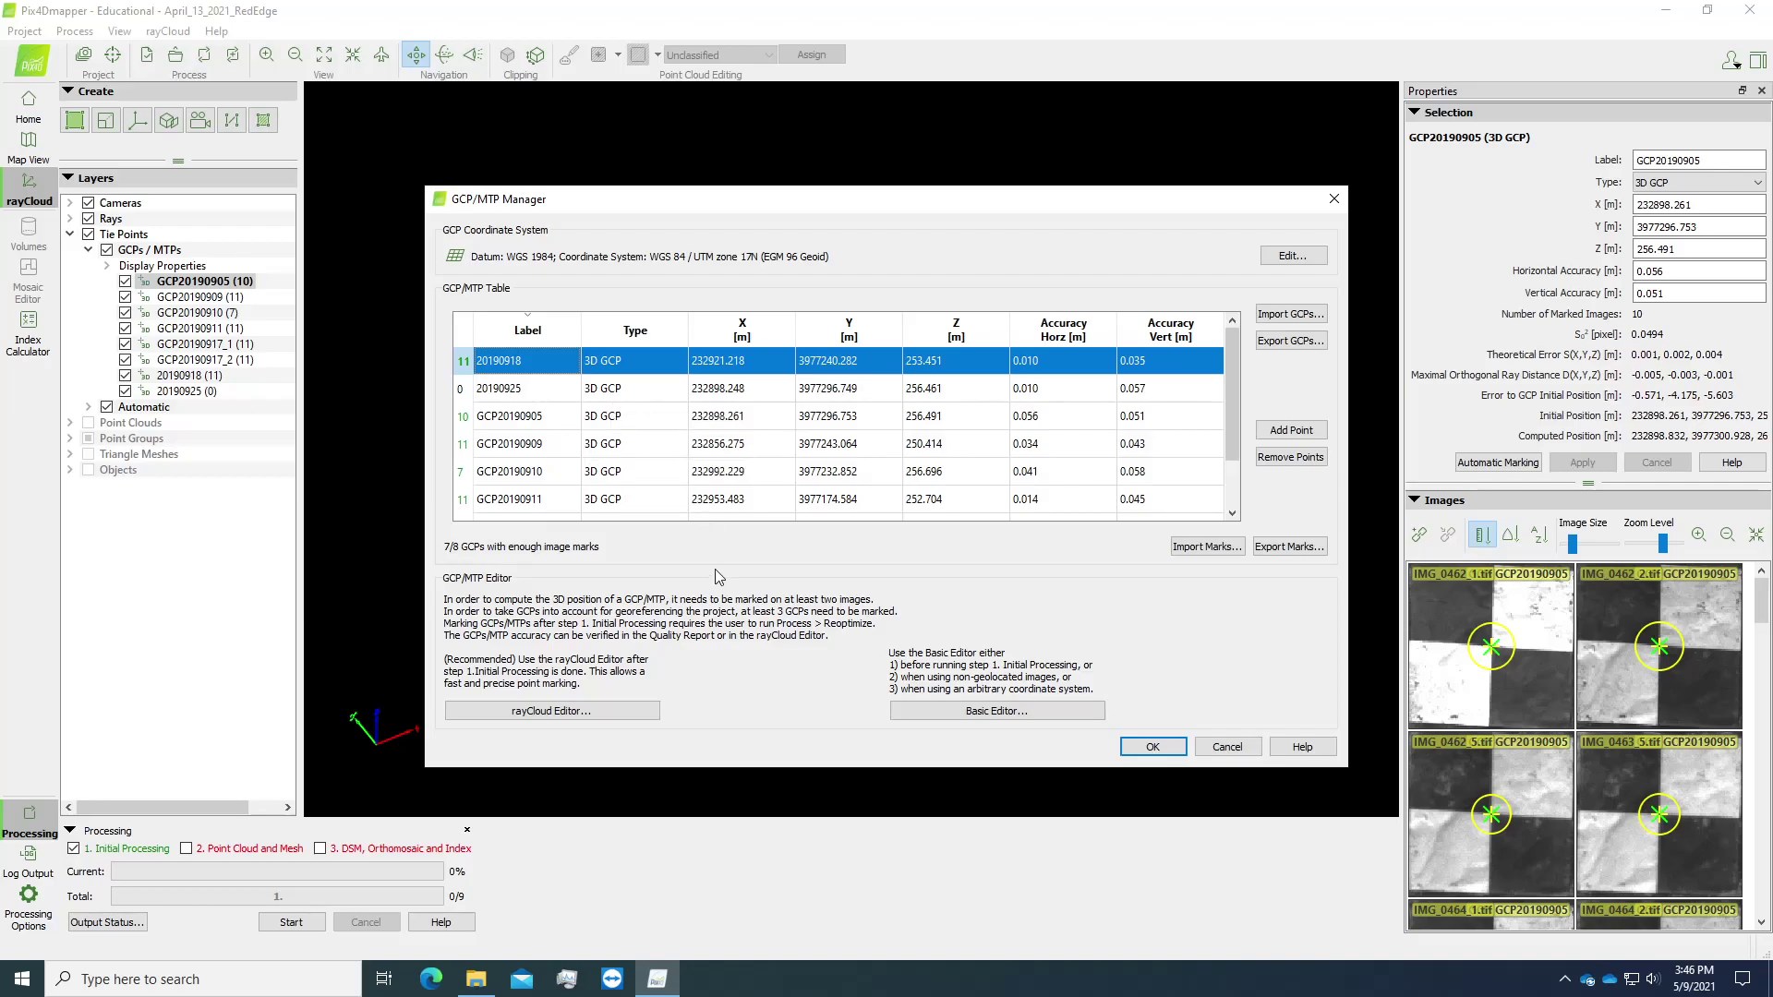
pyautogui.click(465, 394)
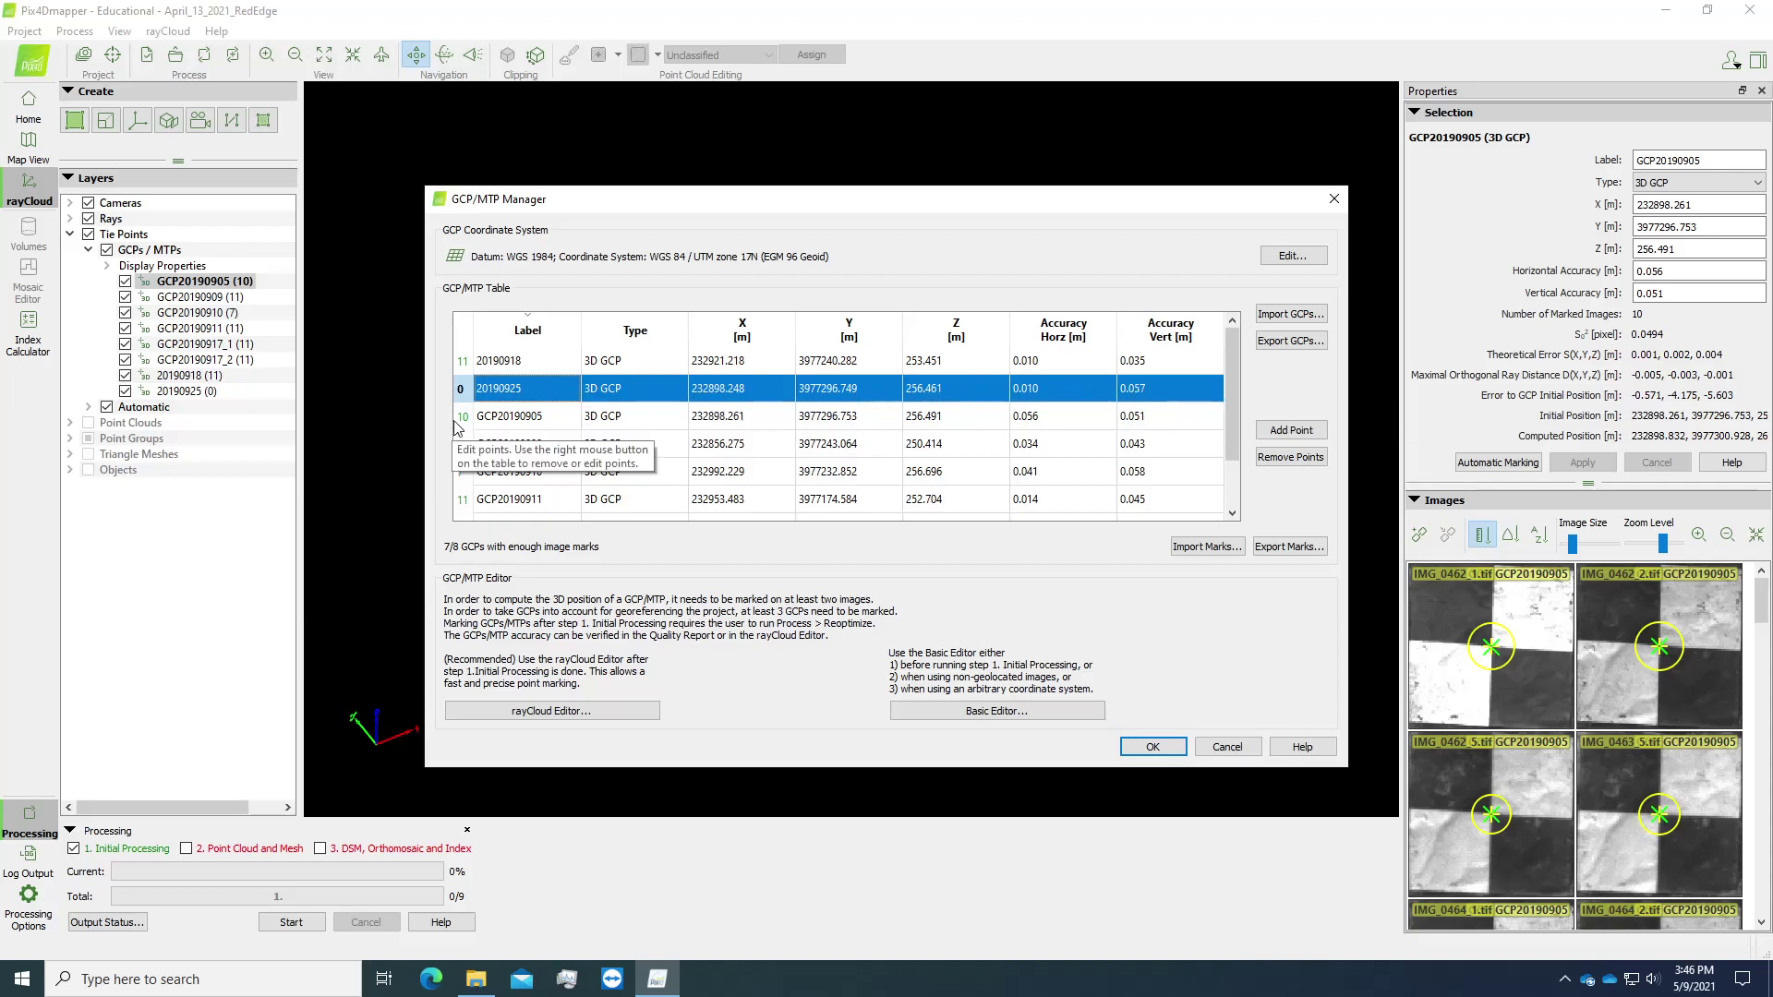
pyautogui.click(572, 418)
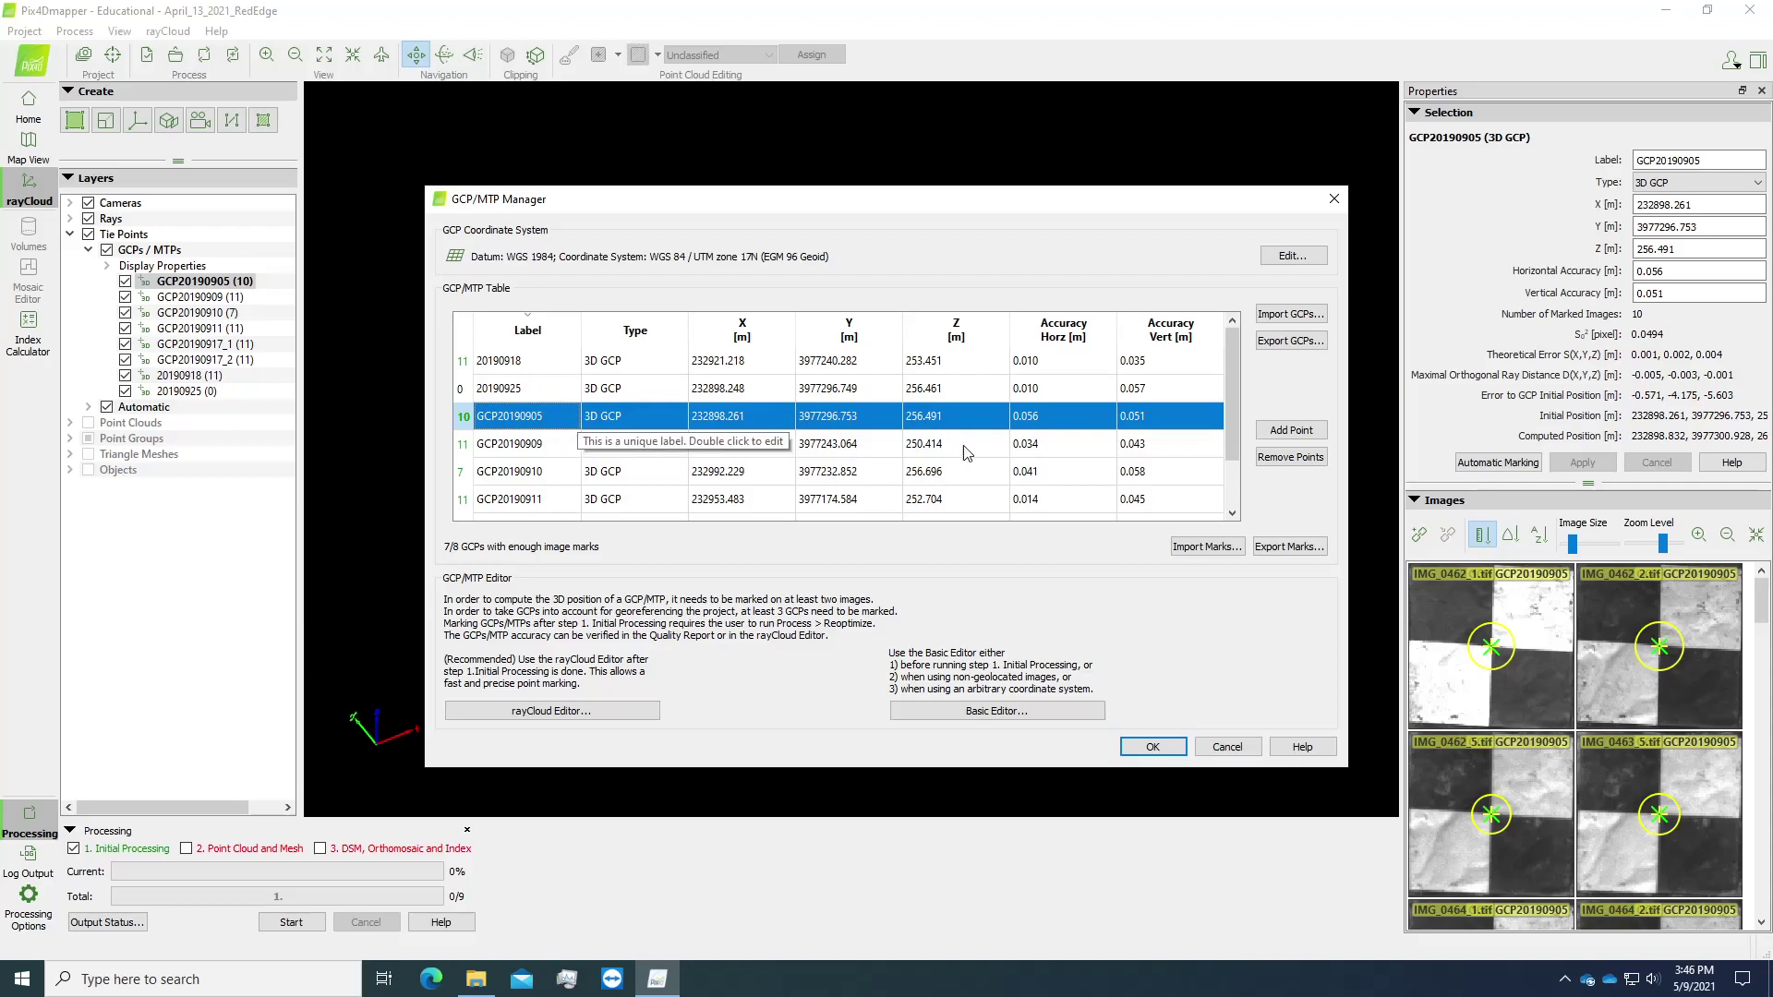
pyautogui.click(857, 388)
pyautogui.click(859, 416)
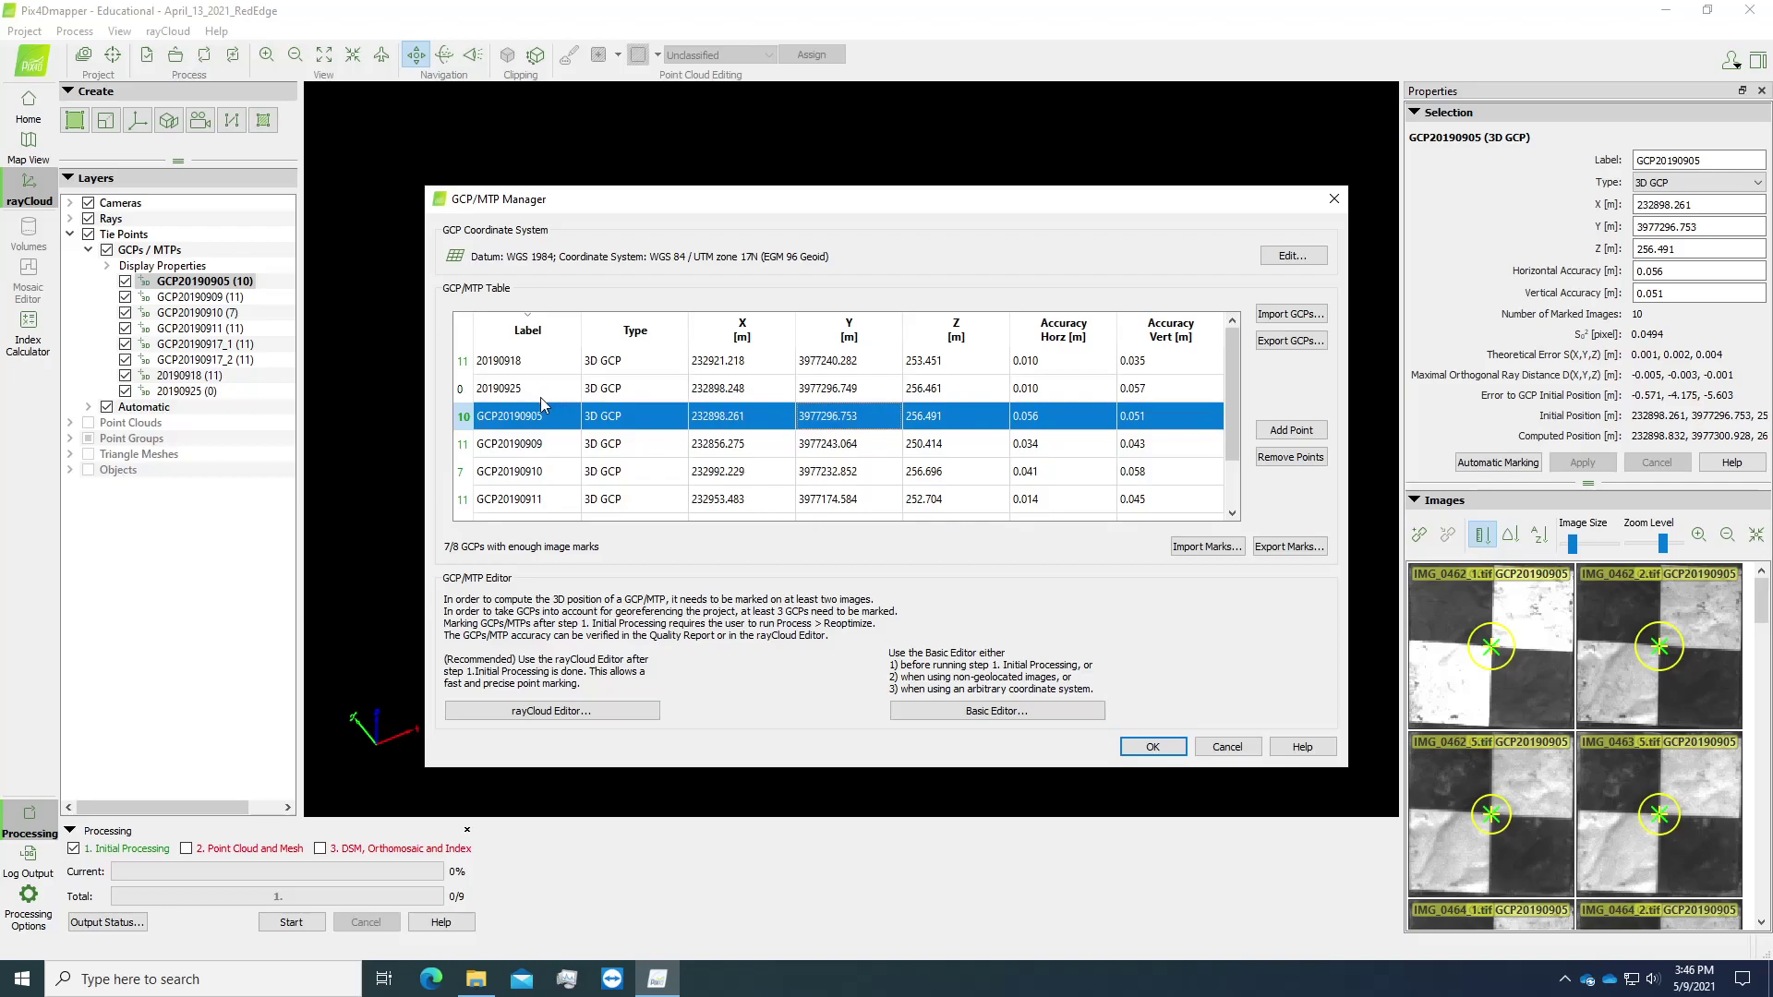
pyautogui.click(464, 396)
pyautogui.click(467, 417)
pyautogui.click(473, 393)
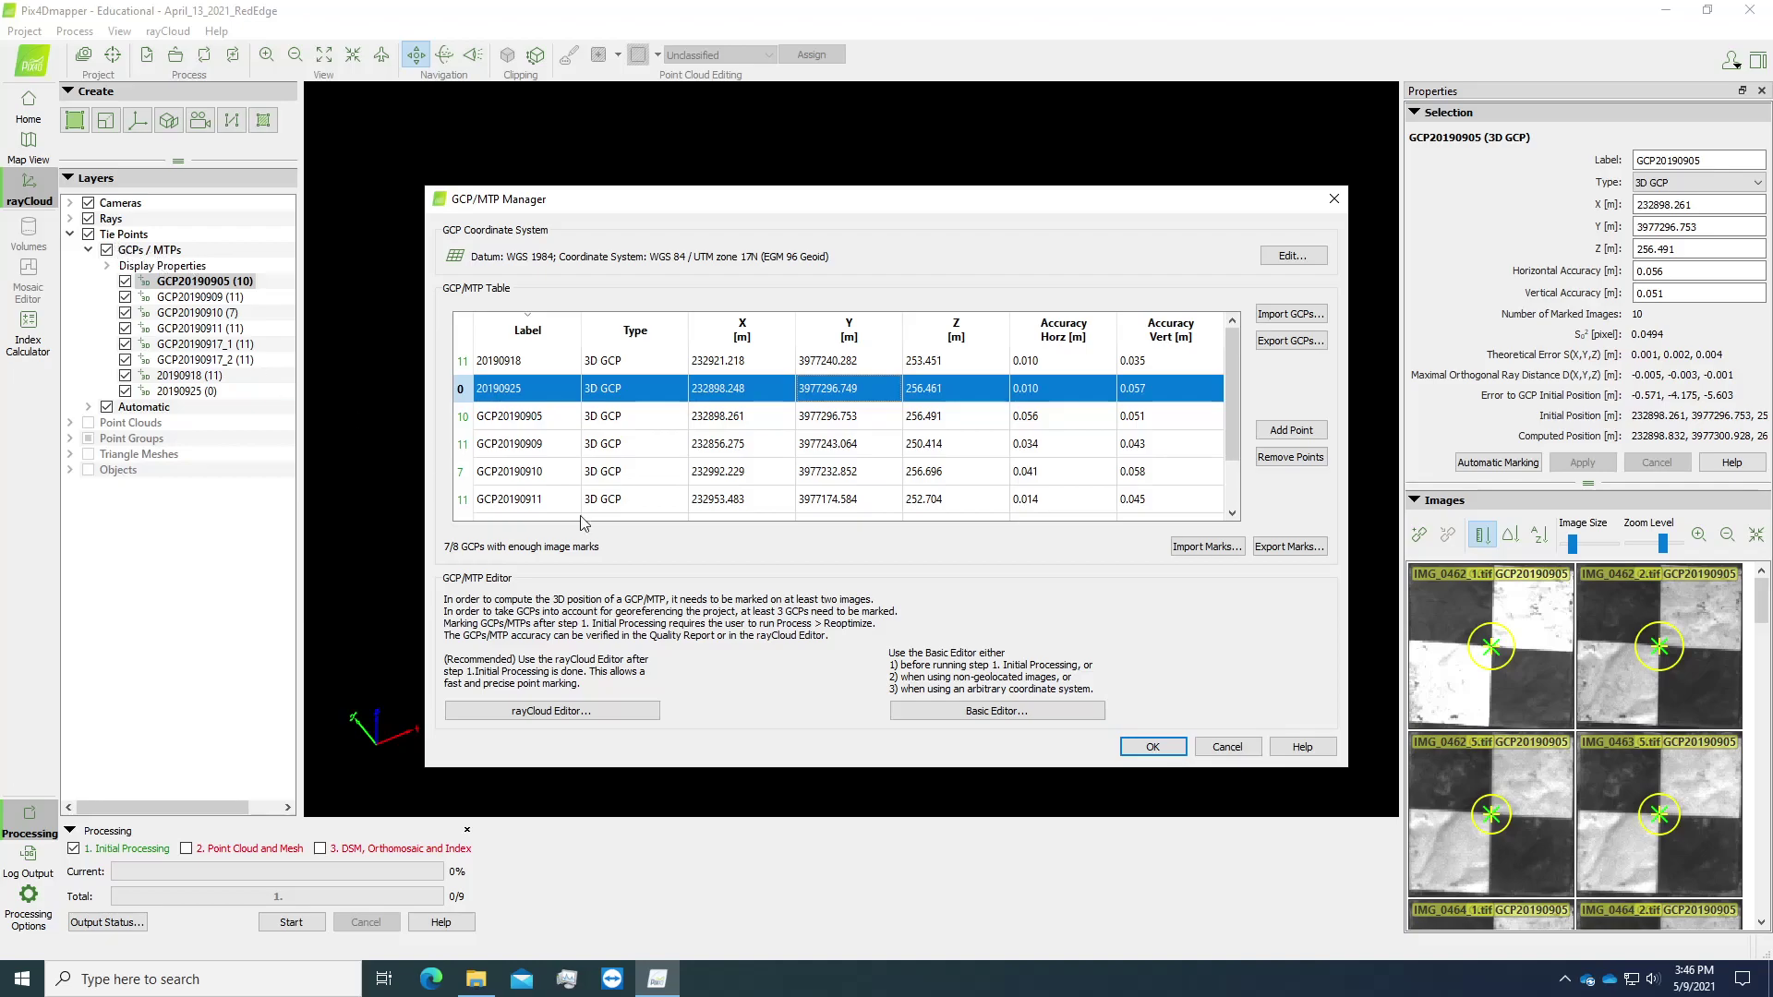
# Step: Close the GCP manager, select GCP20190905 and sort its image thumbnails
pyautogui.click(1153, 748)
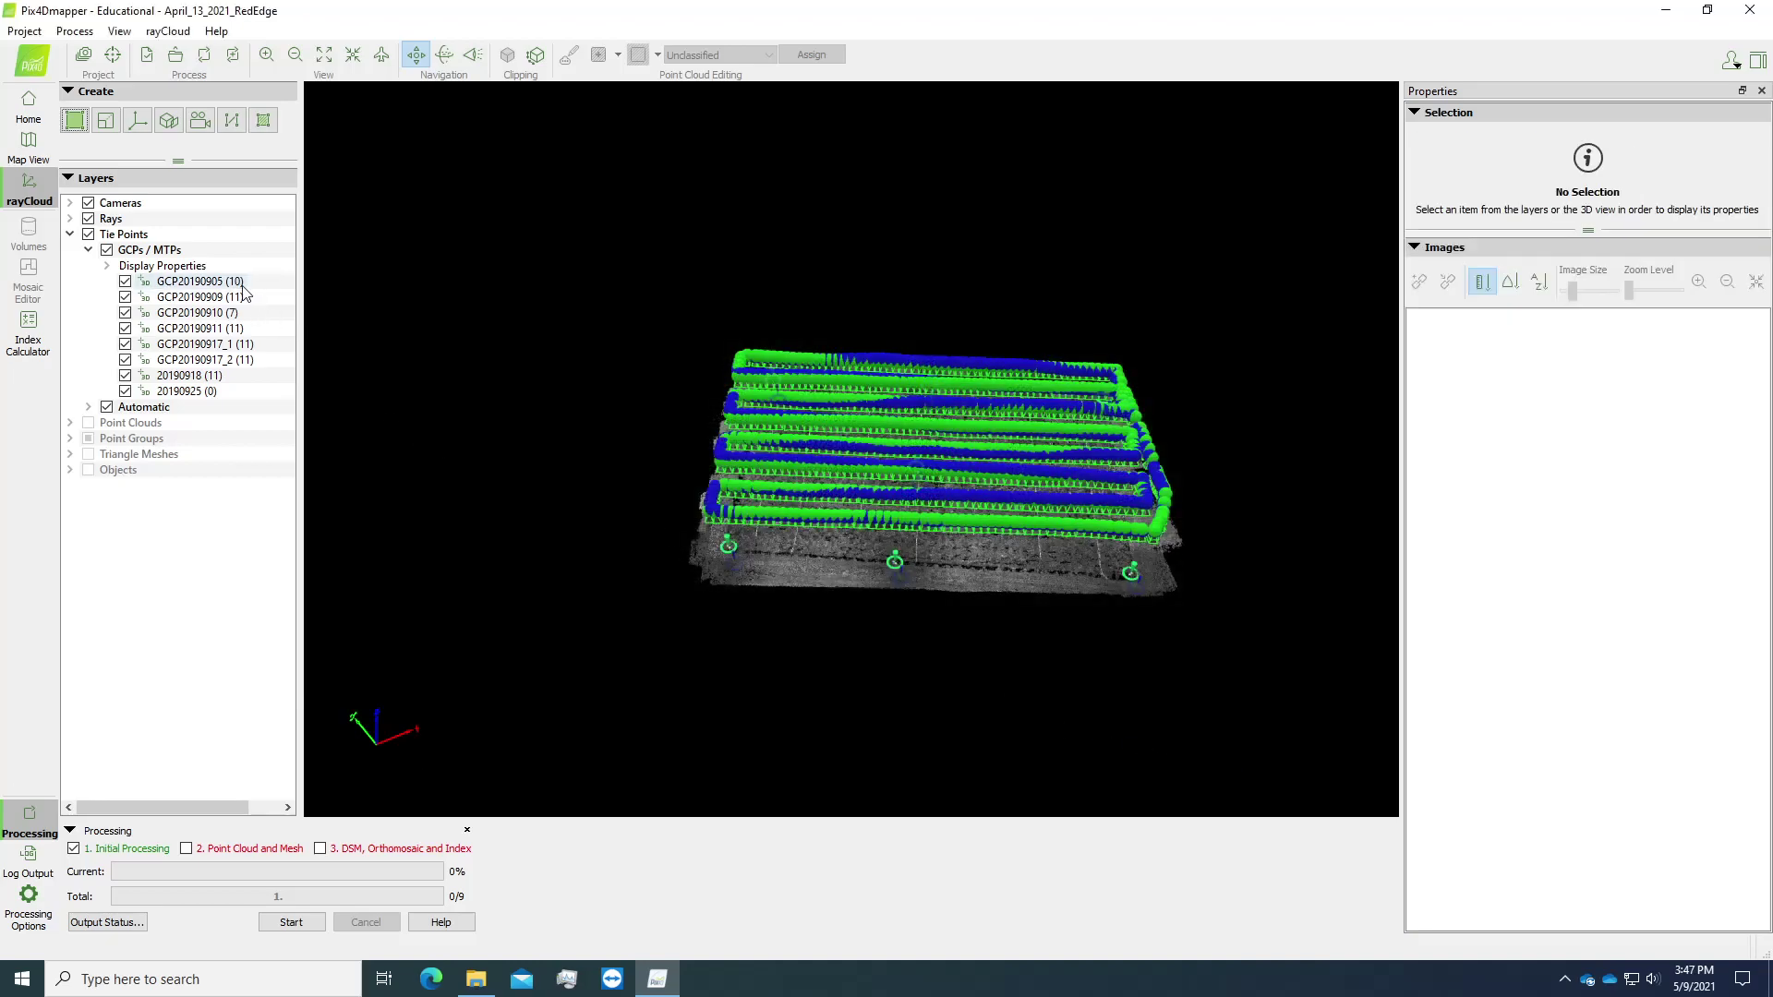
pyautogui.click(242, 283)
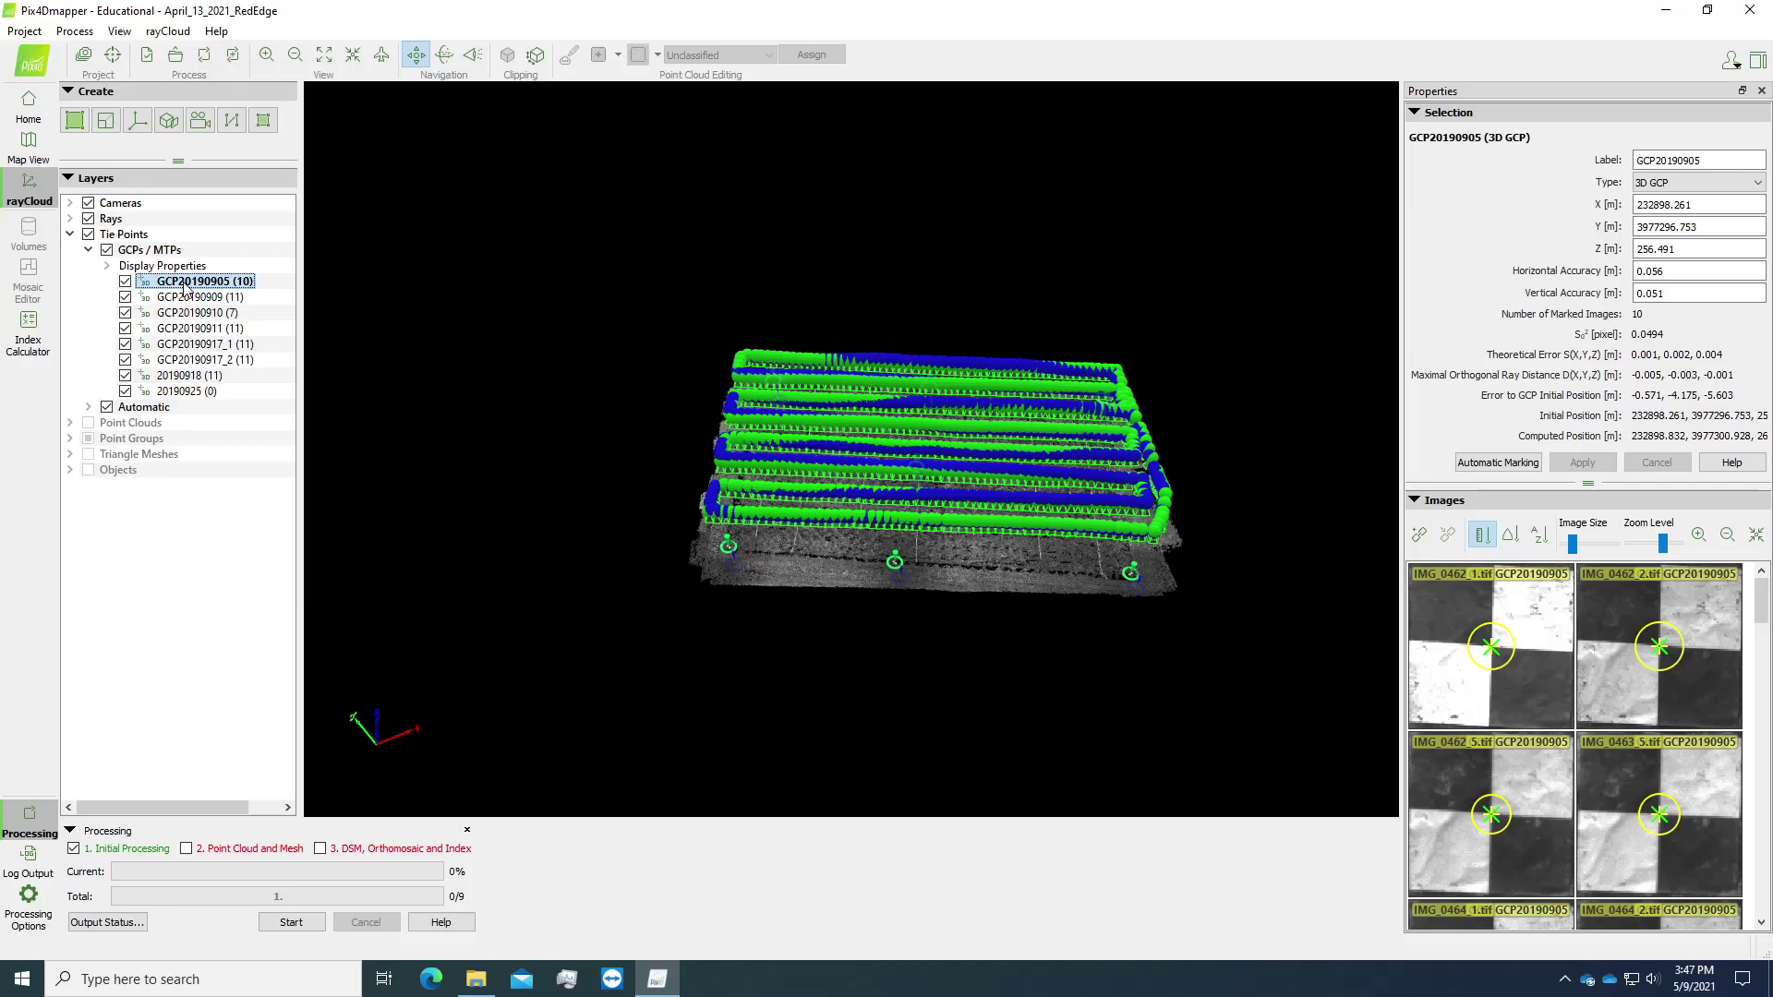
pyautogui.click(1497, 533)
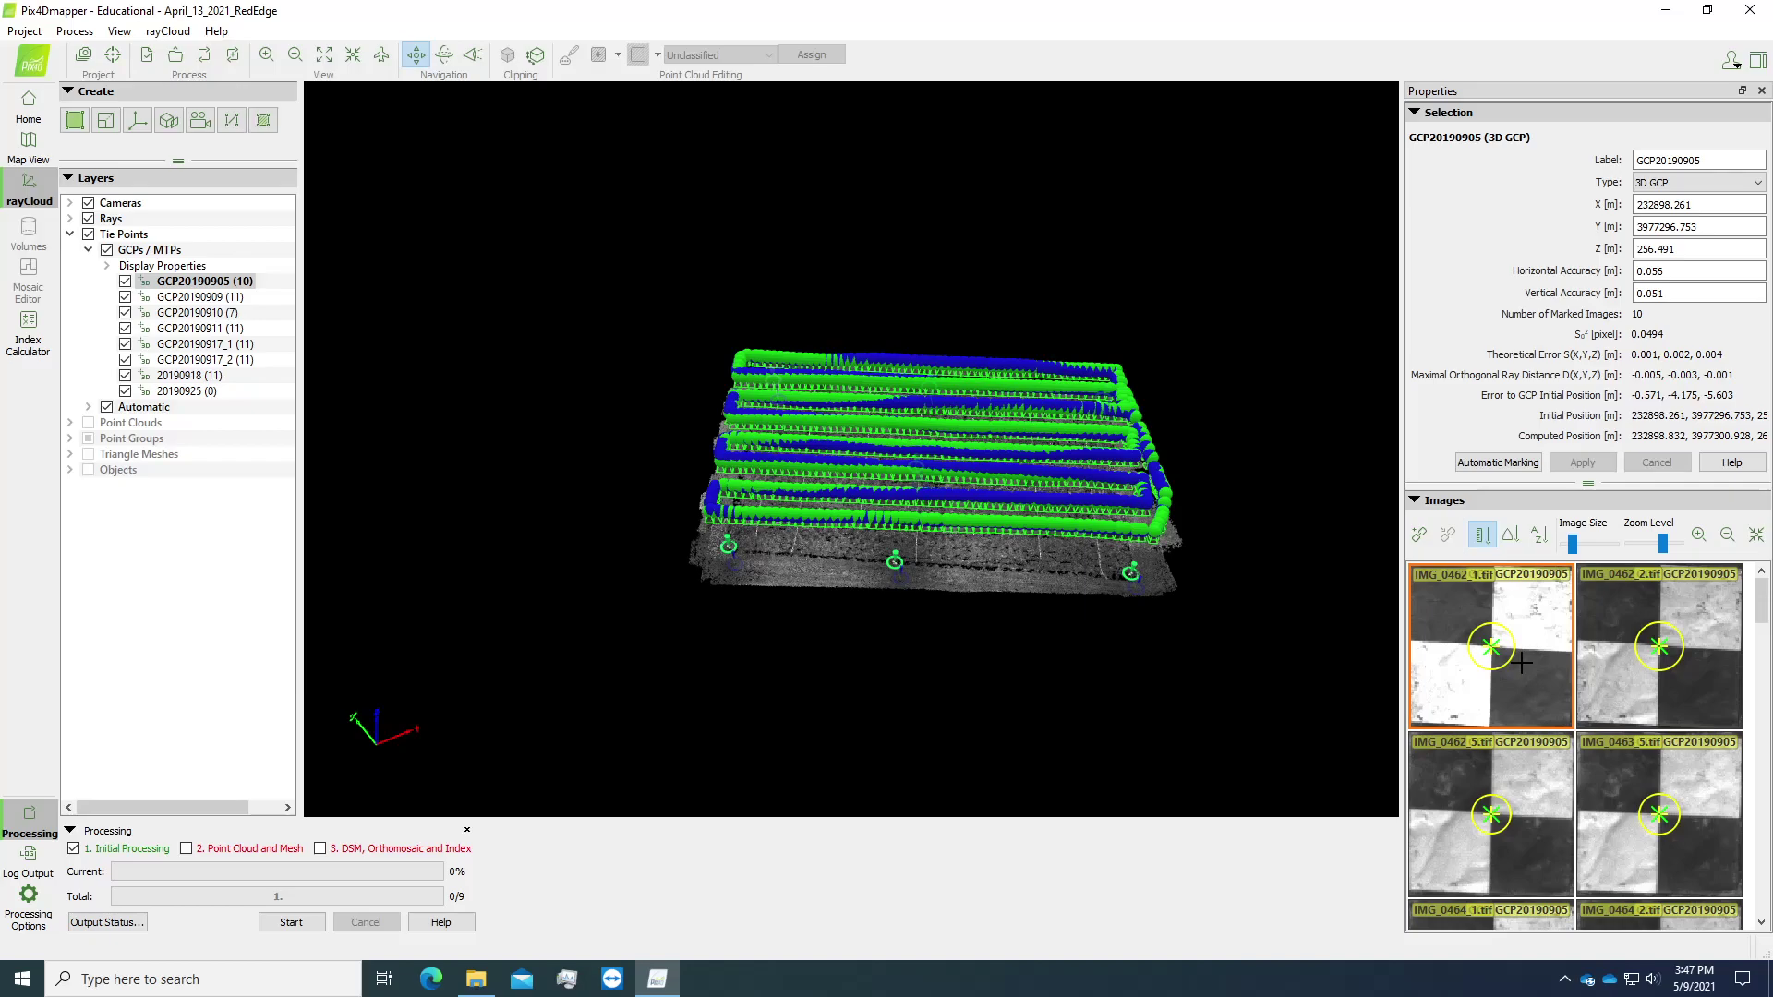
# Step: Scroll through GCP20190905's marked thumbnails and pick image IMG_0462_1 to check its mark
pyautogui.scroll(-3, 1522, 662)
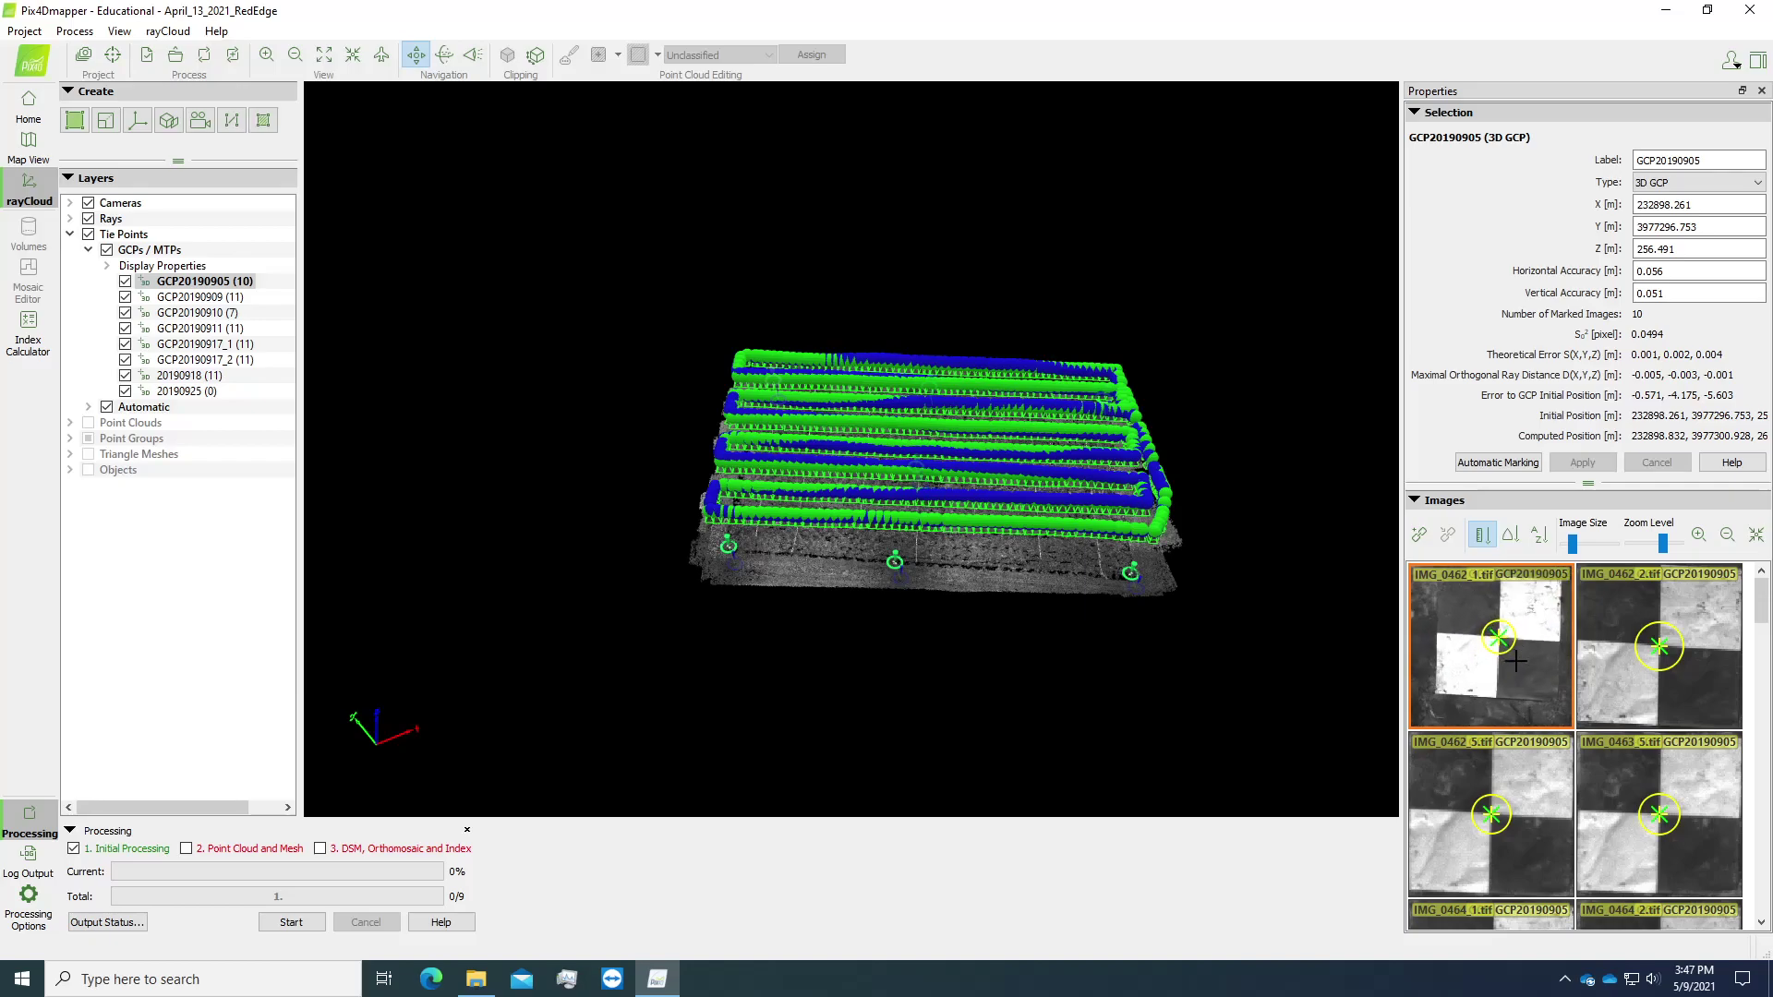
pyautogui.scroll(4, 1515, 661)
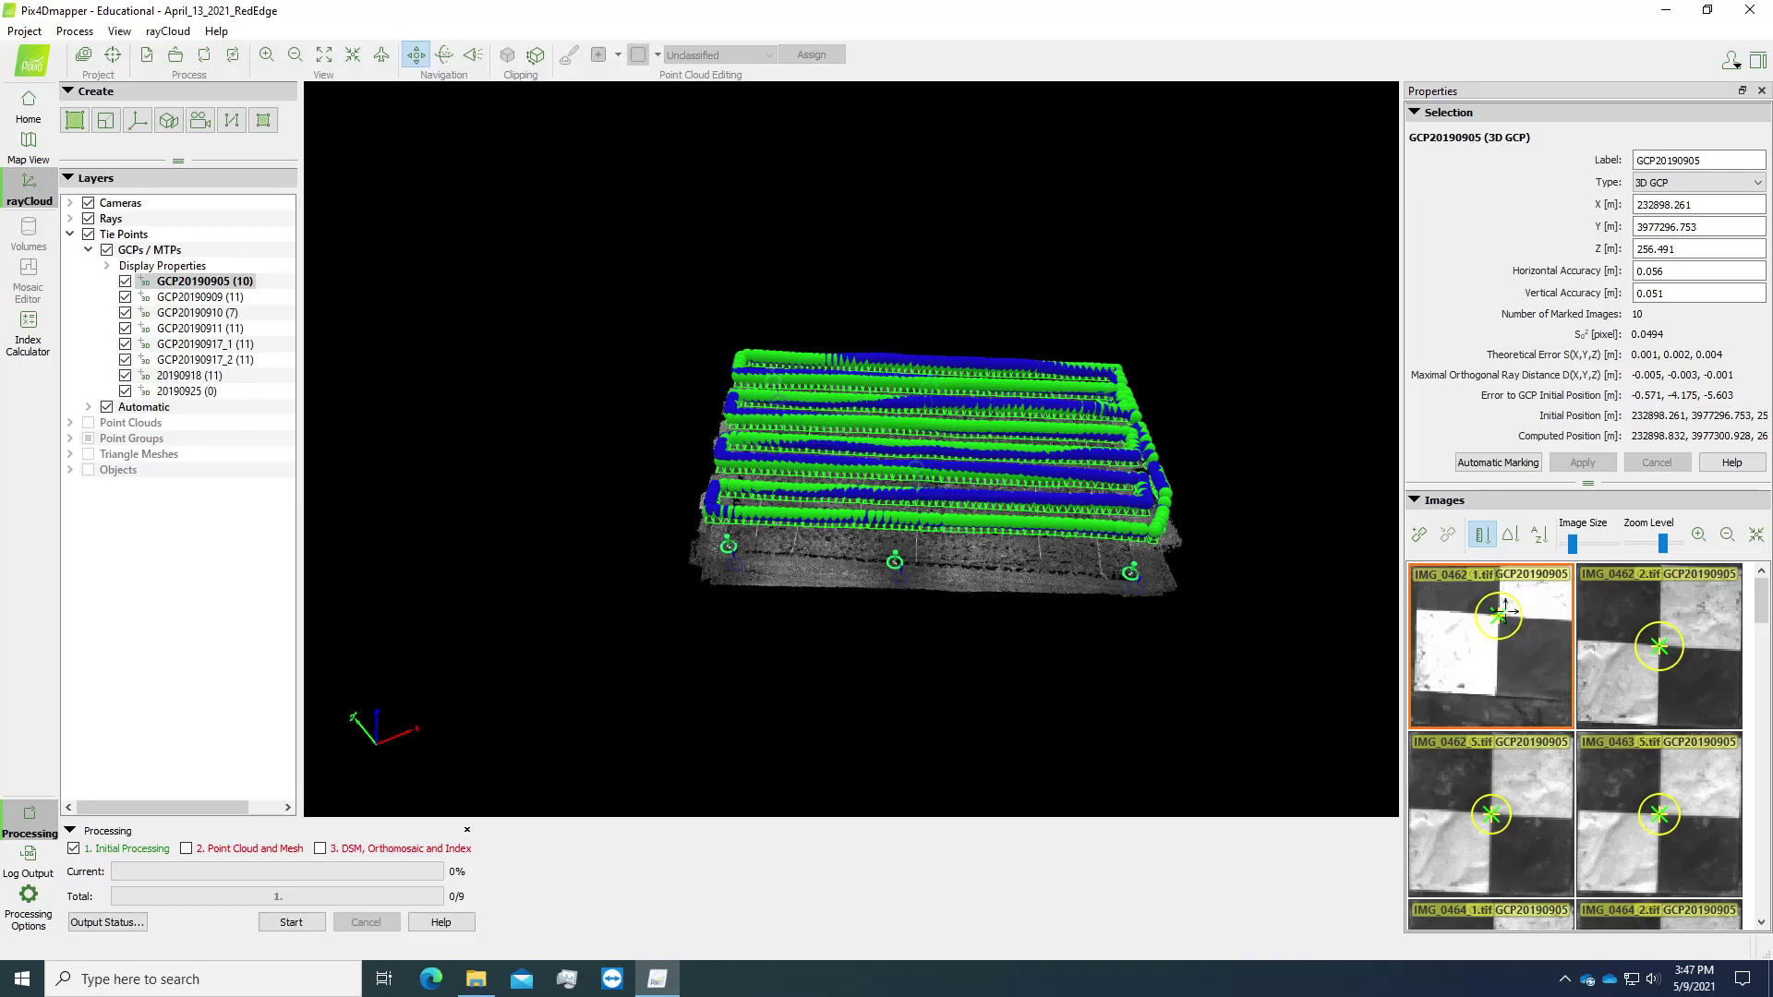
pyautogui.scroll(2, 1502, 614)
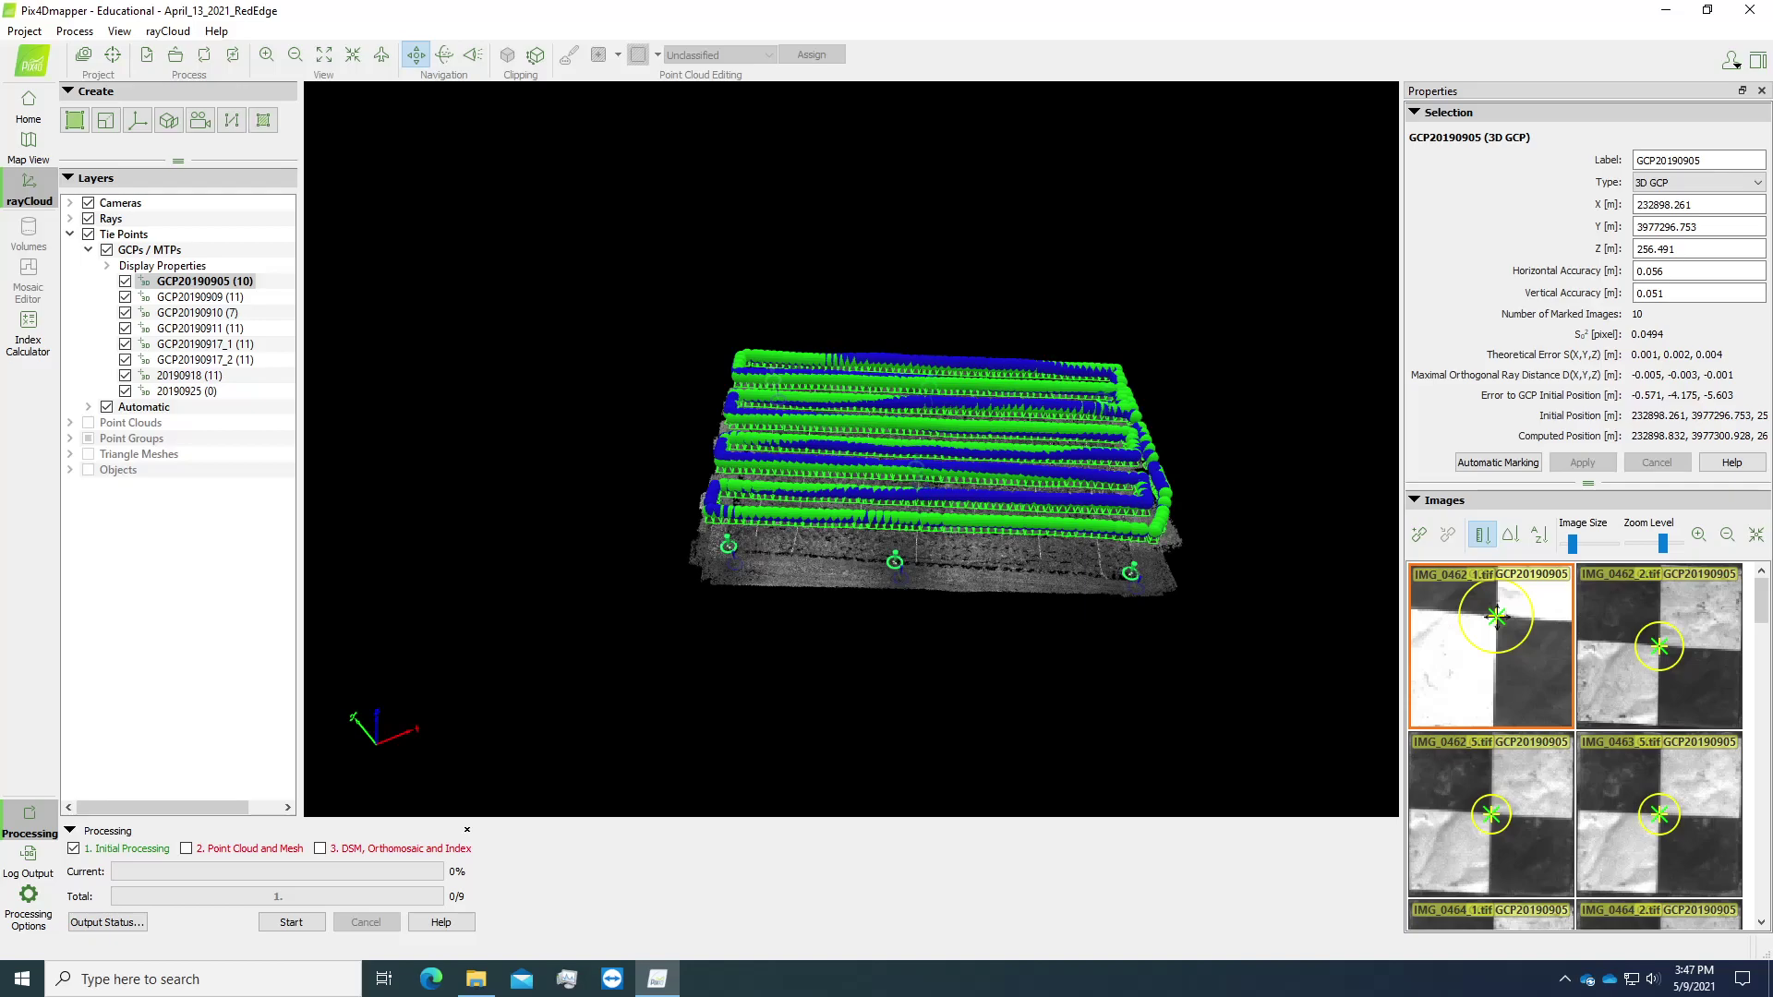
pyautogui.scroll(-3, 1662, 651)
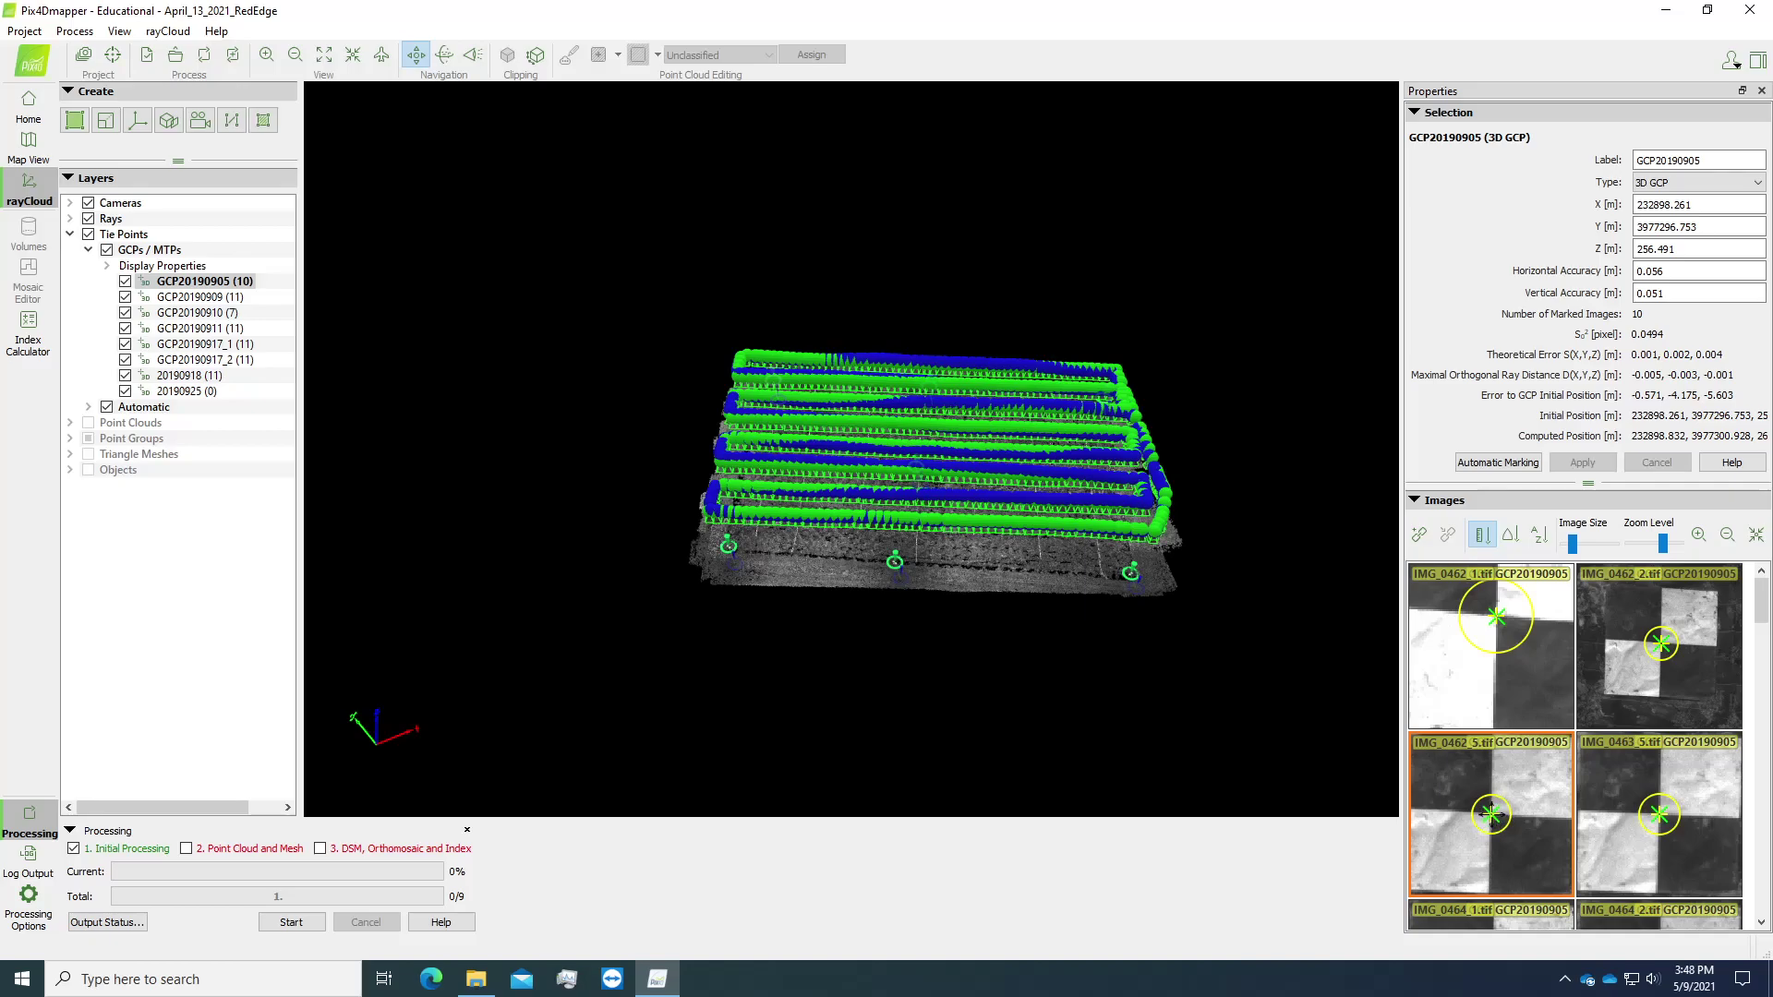
pyautogui.click(1499, 646)
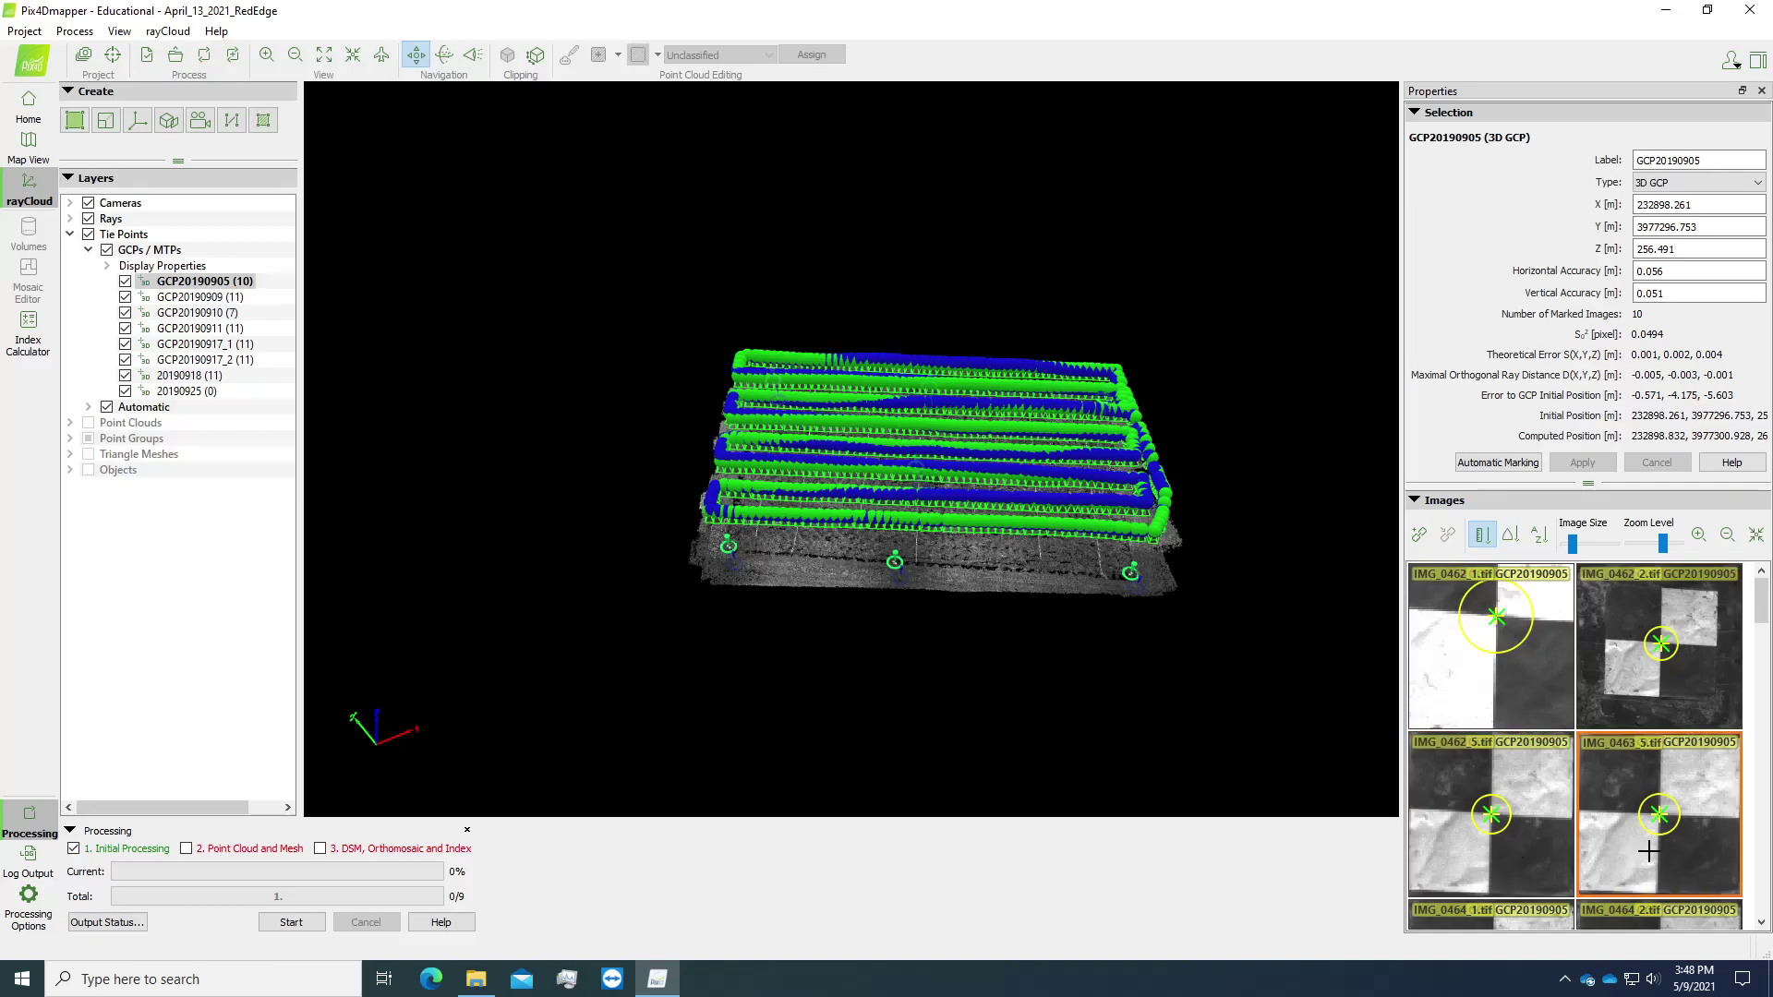
# Step: Review GCP20190905's remaining thumbnails and apply its refined image marks
pyautogui.scroll(-1, 1583, 887)
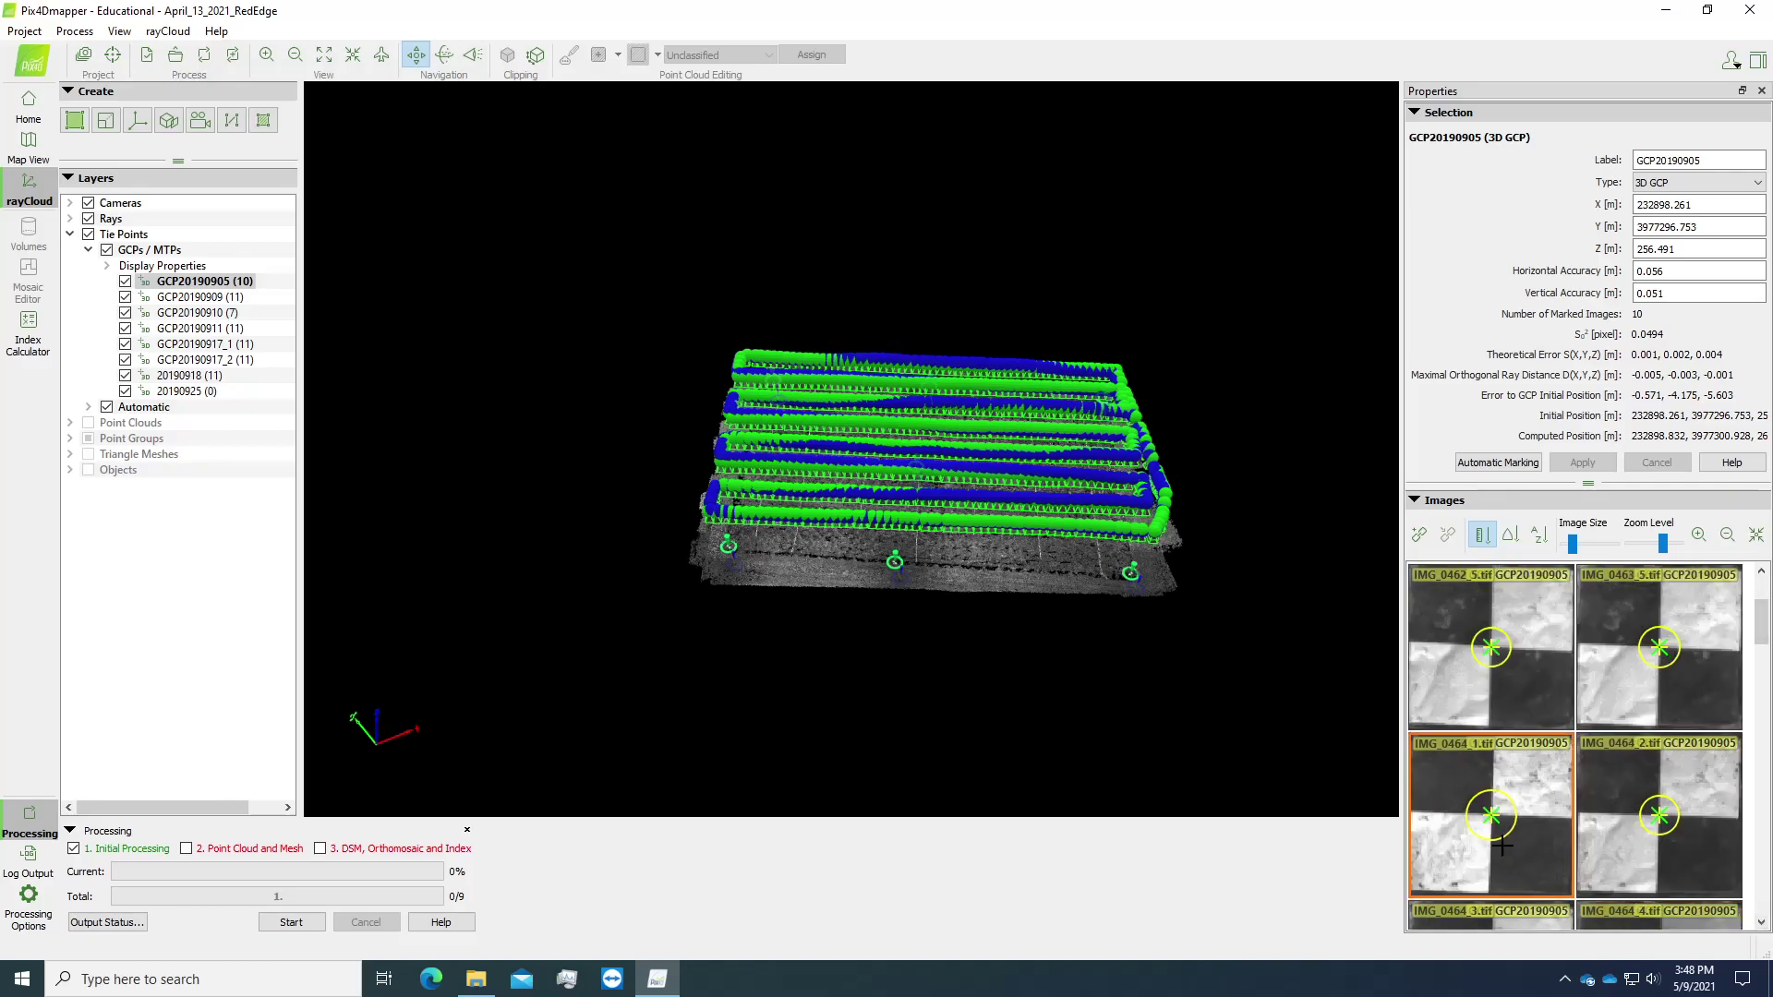
pyautogui.click(1762, 572)
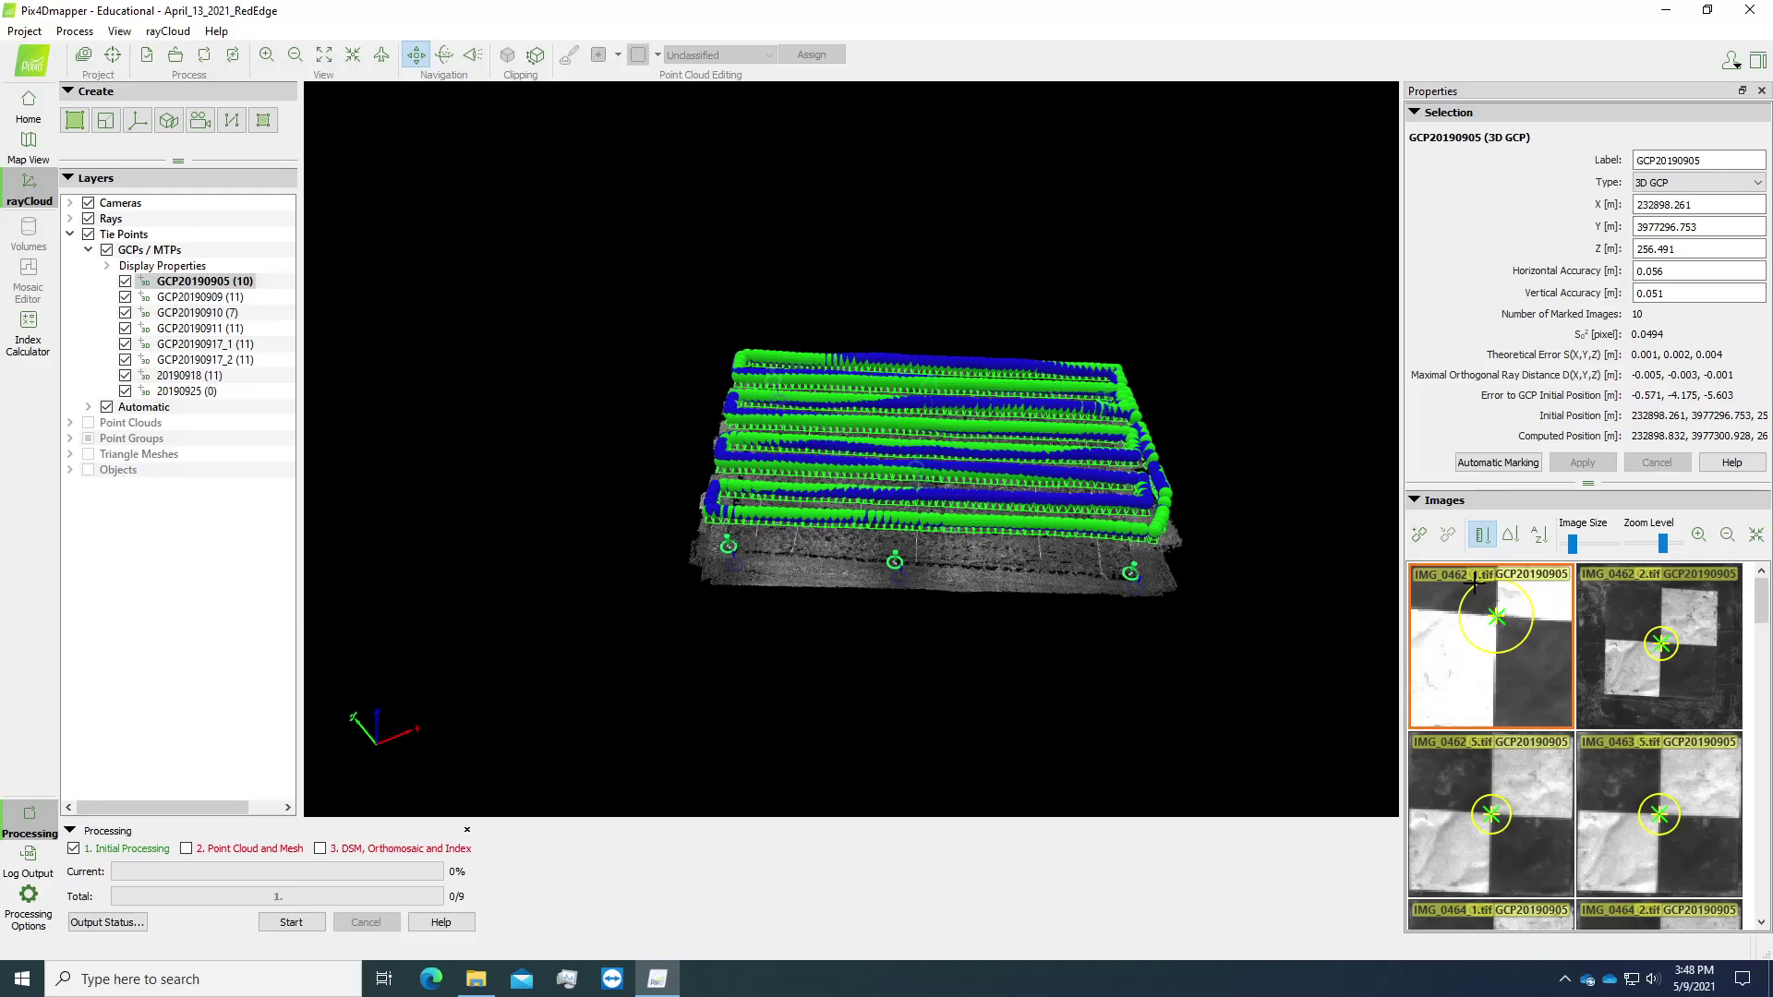
pyautogui.click(1763, 923)
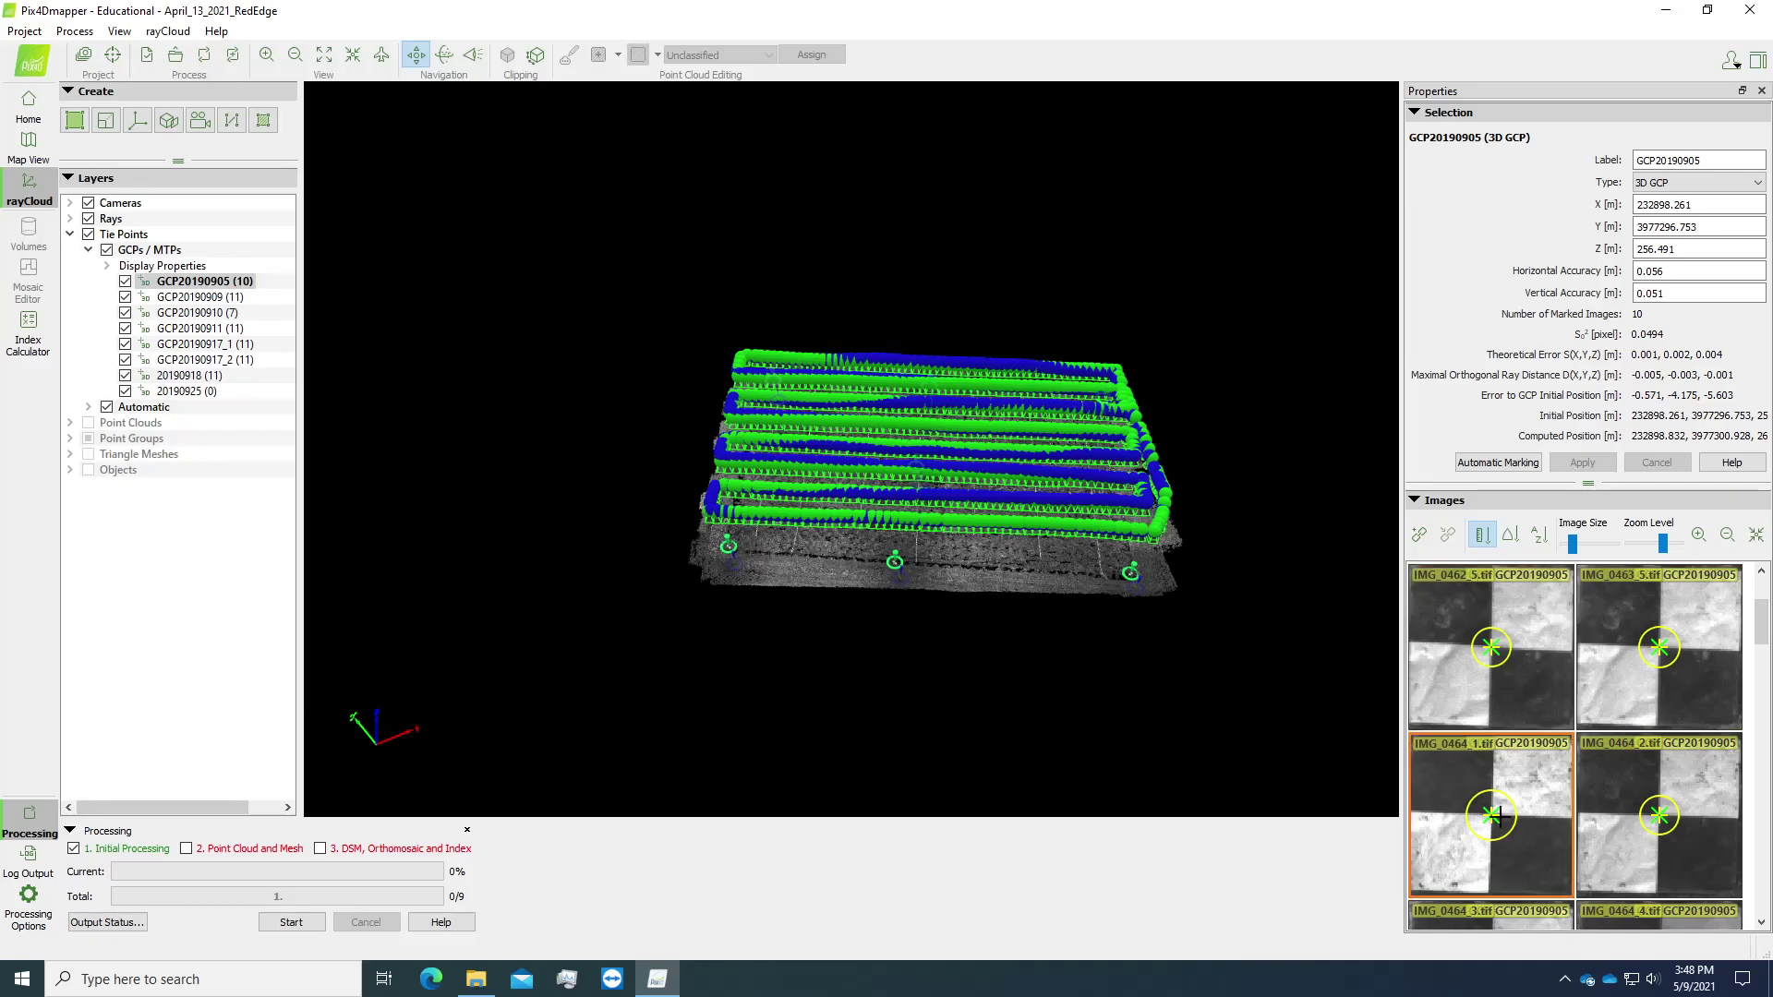
pyautogui.click(1762, 923)
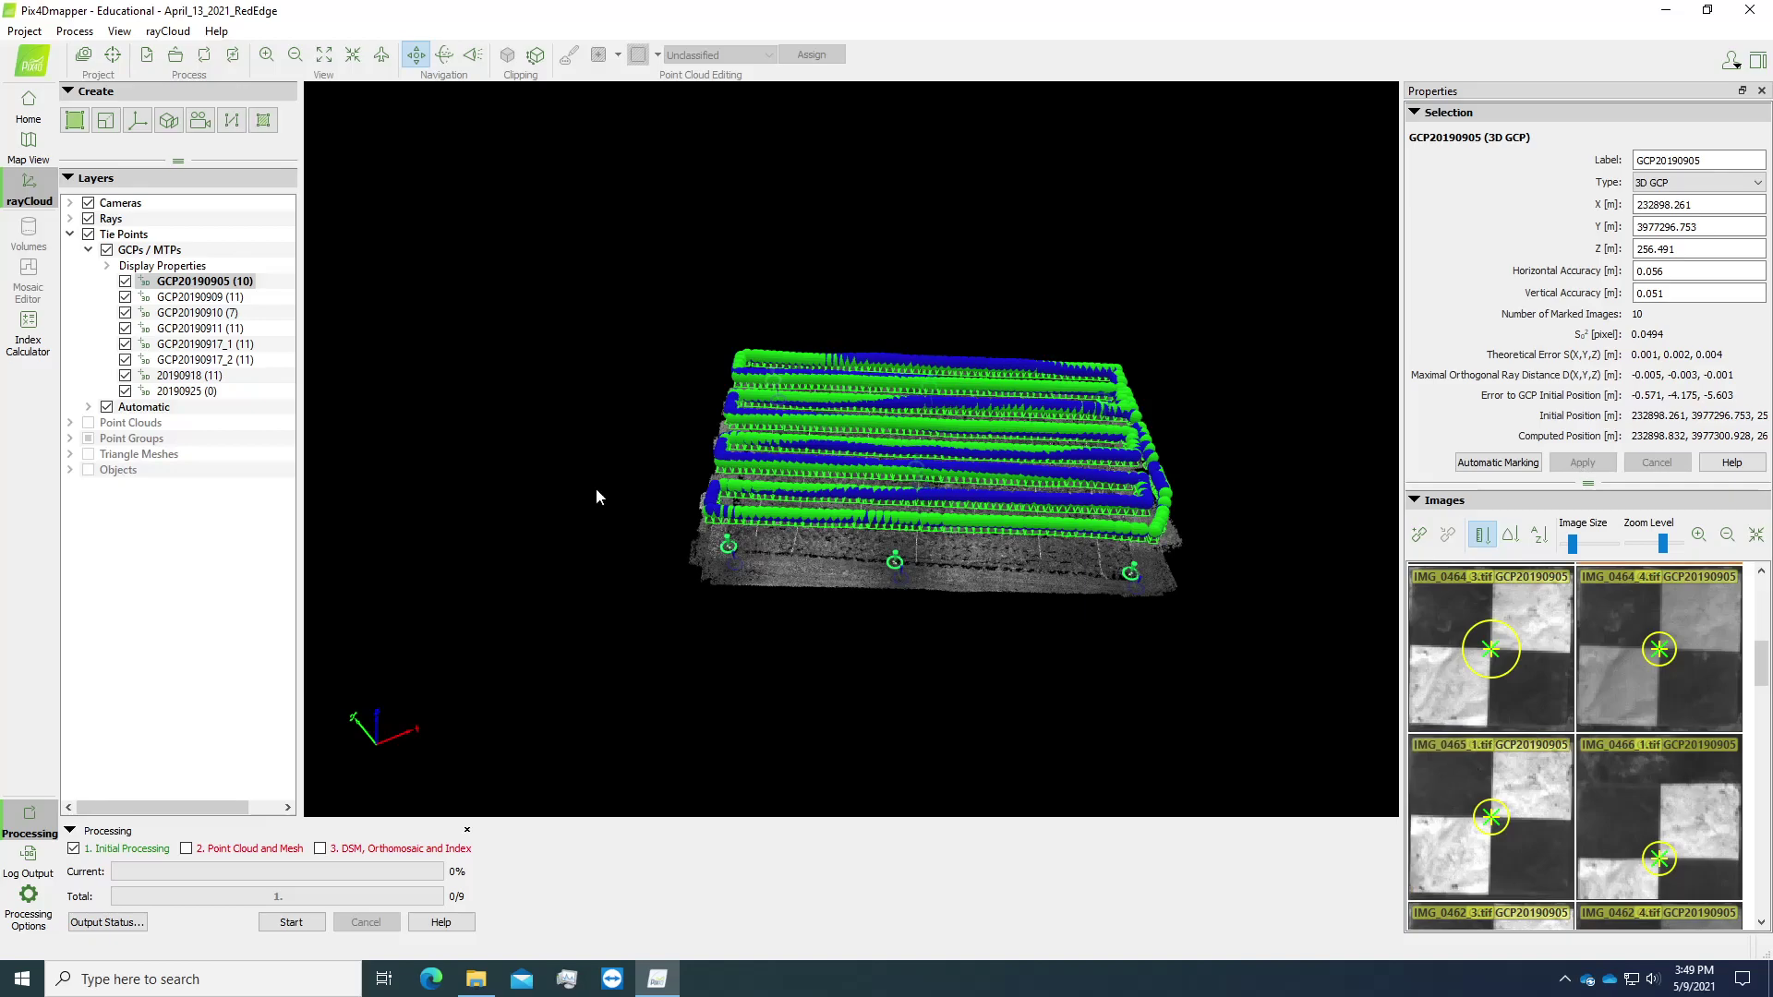
# Step: Remove duplicate GCP 20190925 and run Reoptimize, confirming the overwrite warning
pyautogui.click(205, 296)
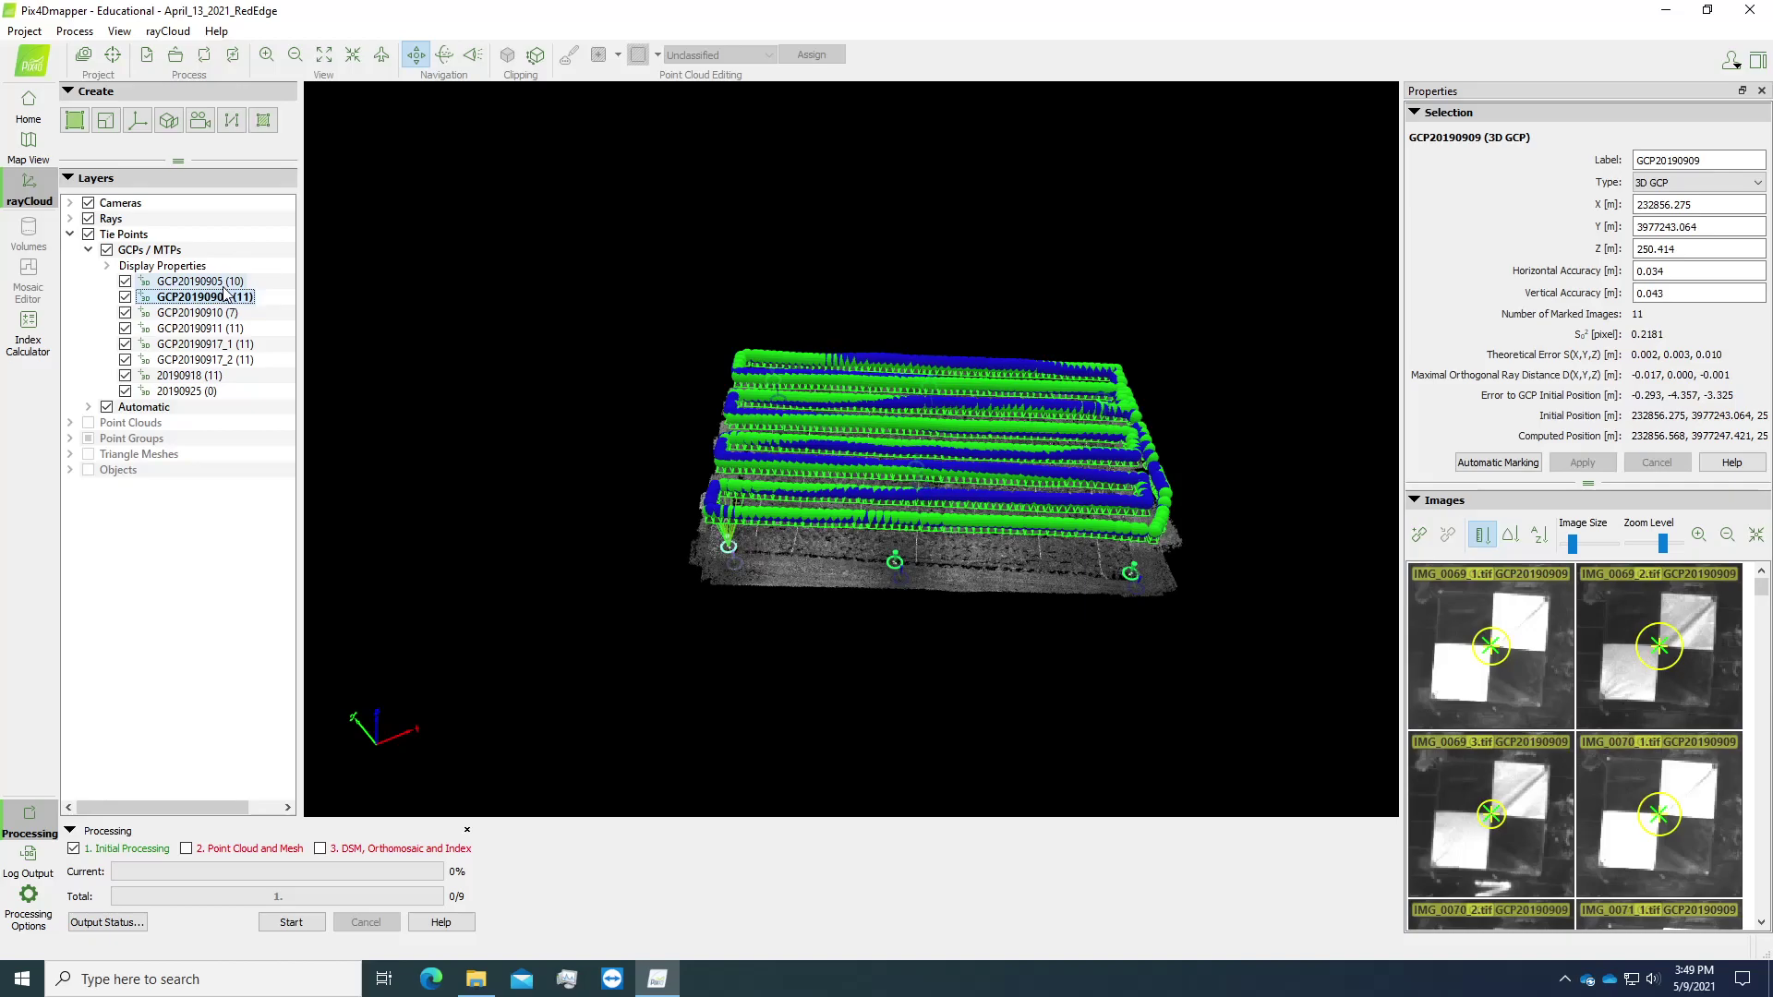
pyautogui.click(194, 392)
pyautogui.rightClick(197, 396)
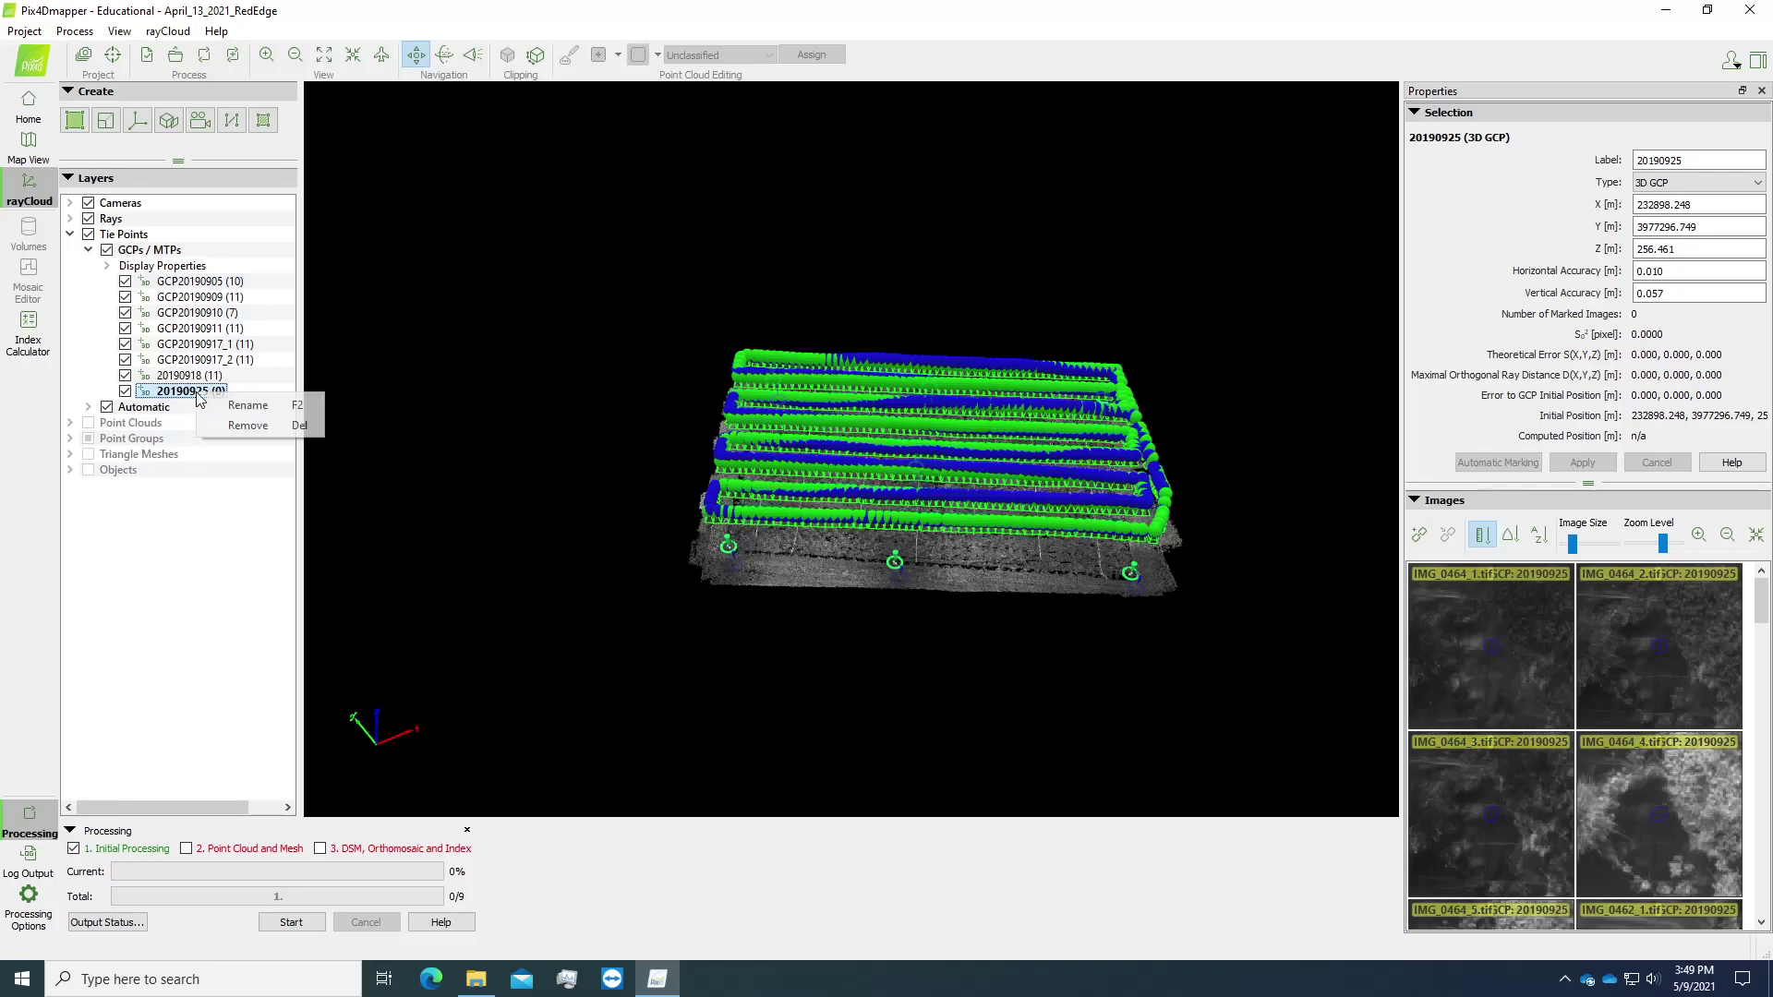
pyautogui.click(247, 426)
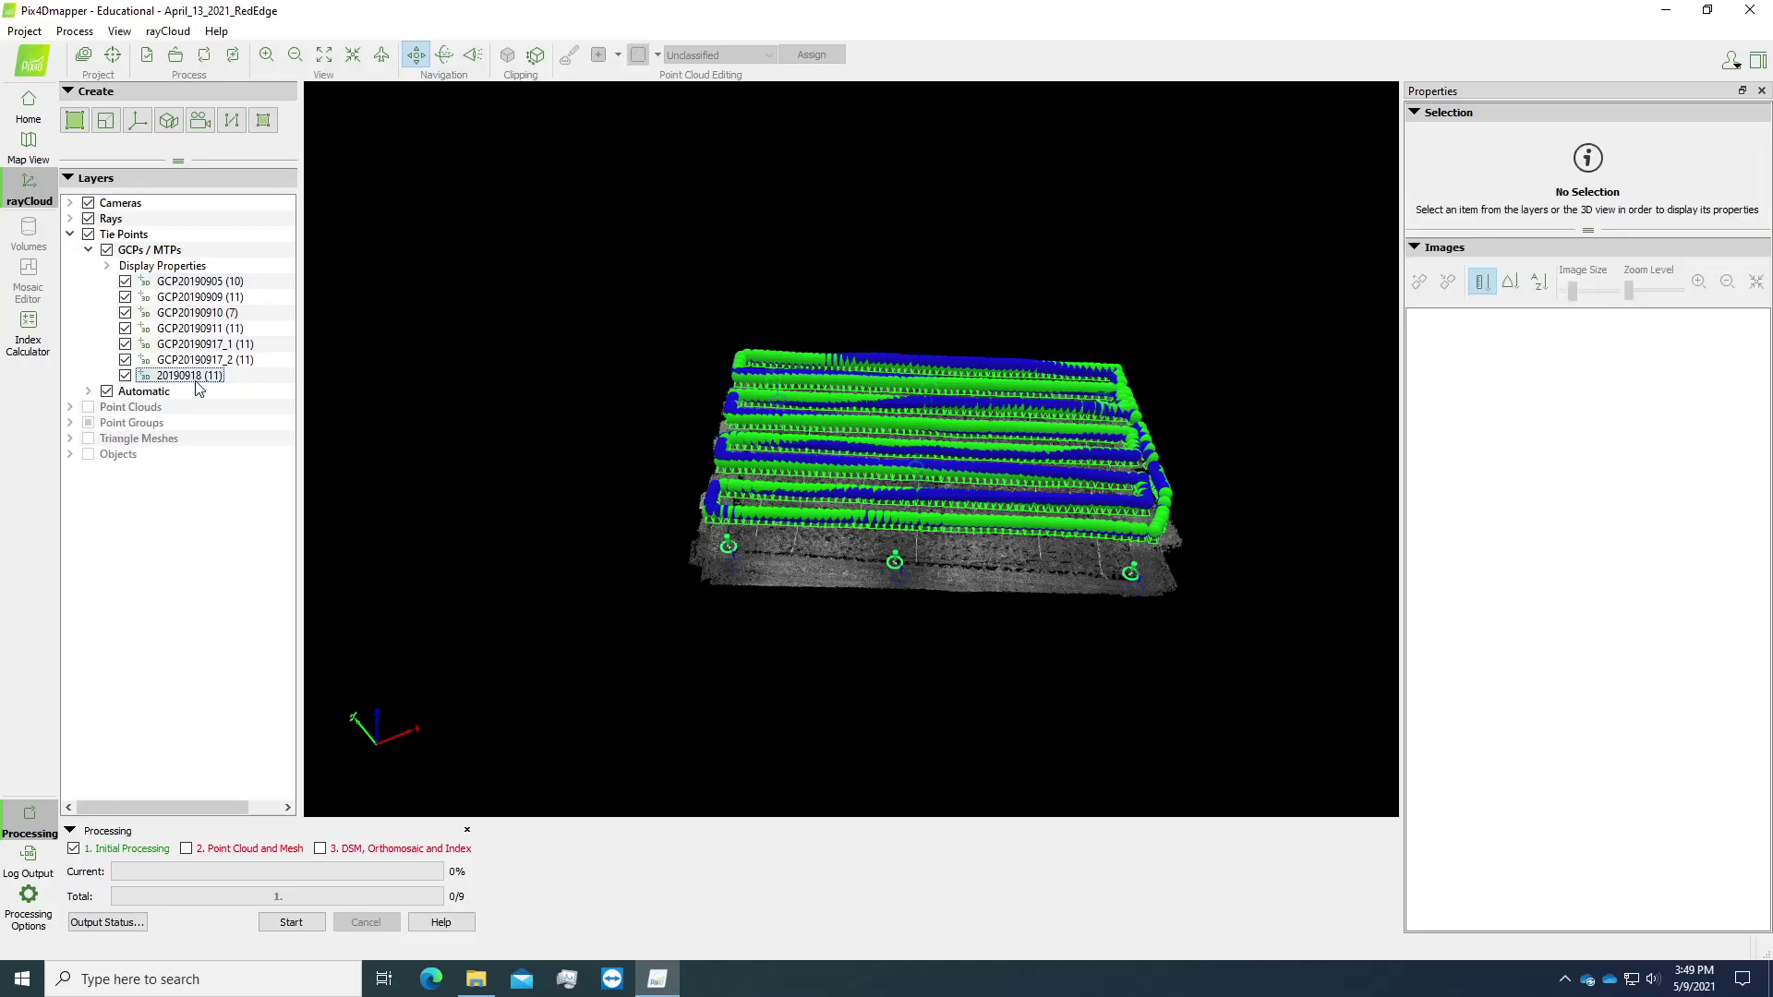
pyautogui.click(75, 32)
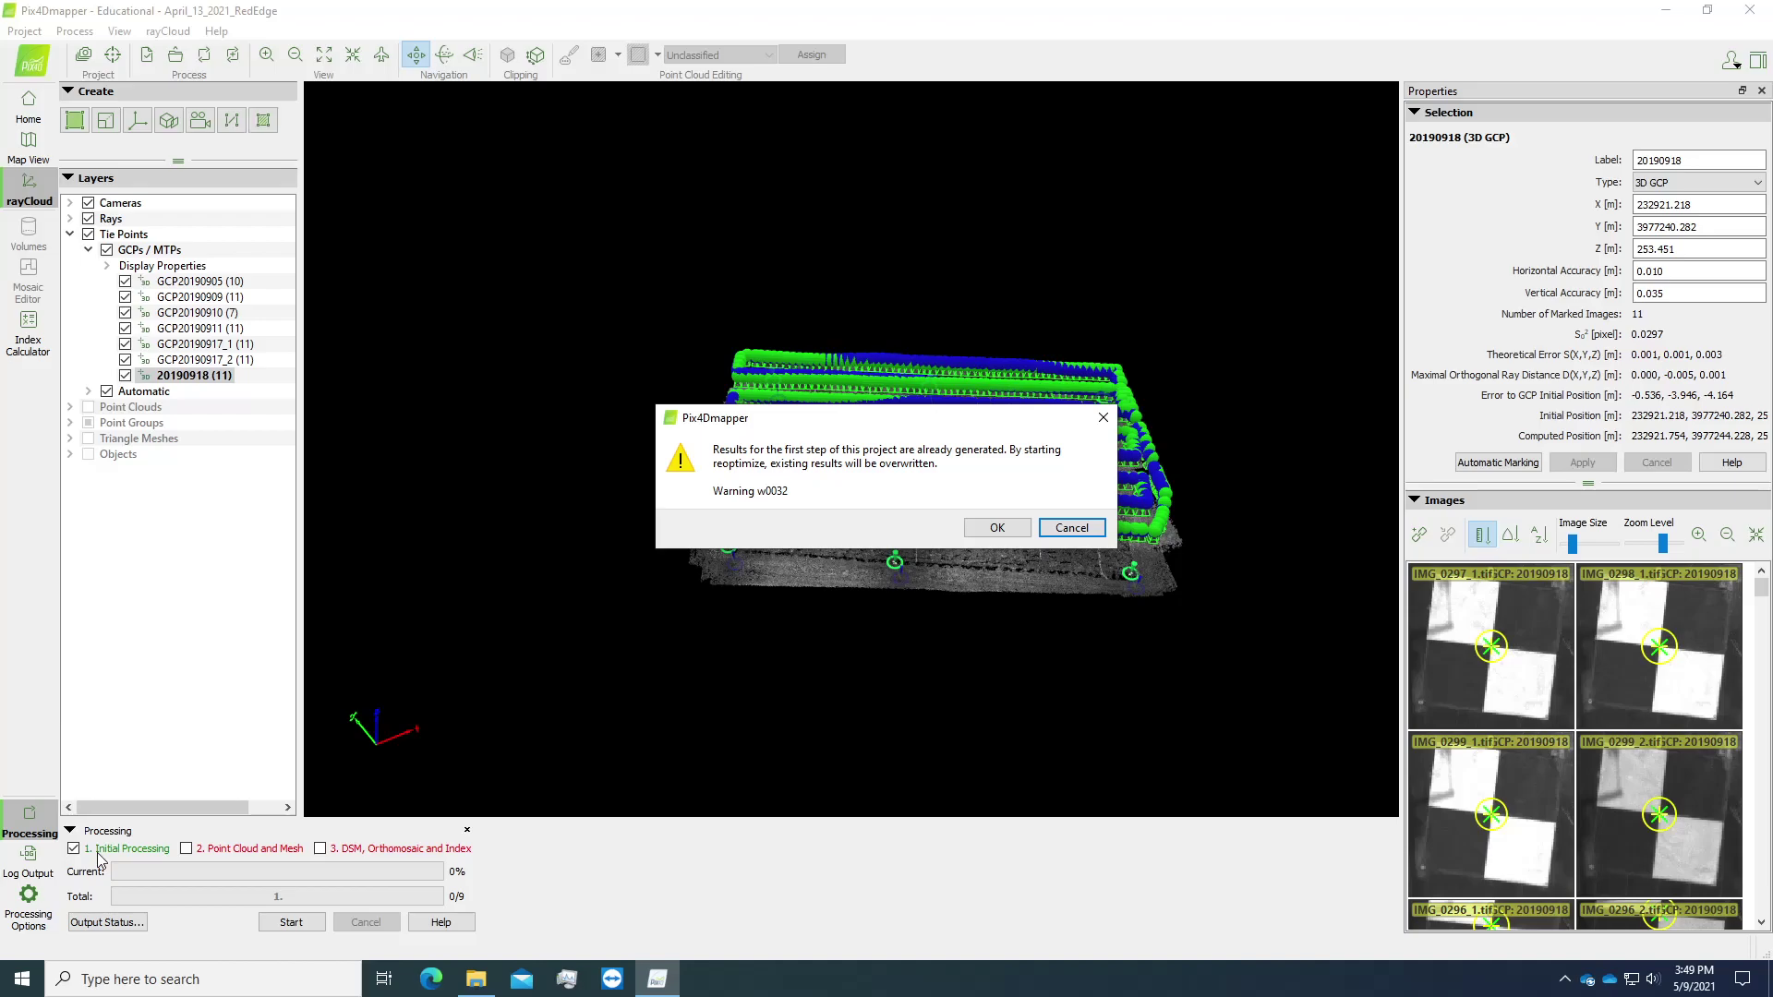
pyautogui.click(998, 528)
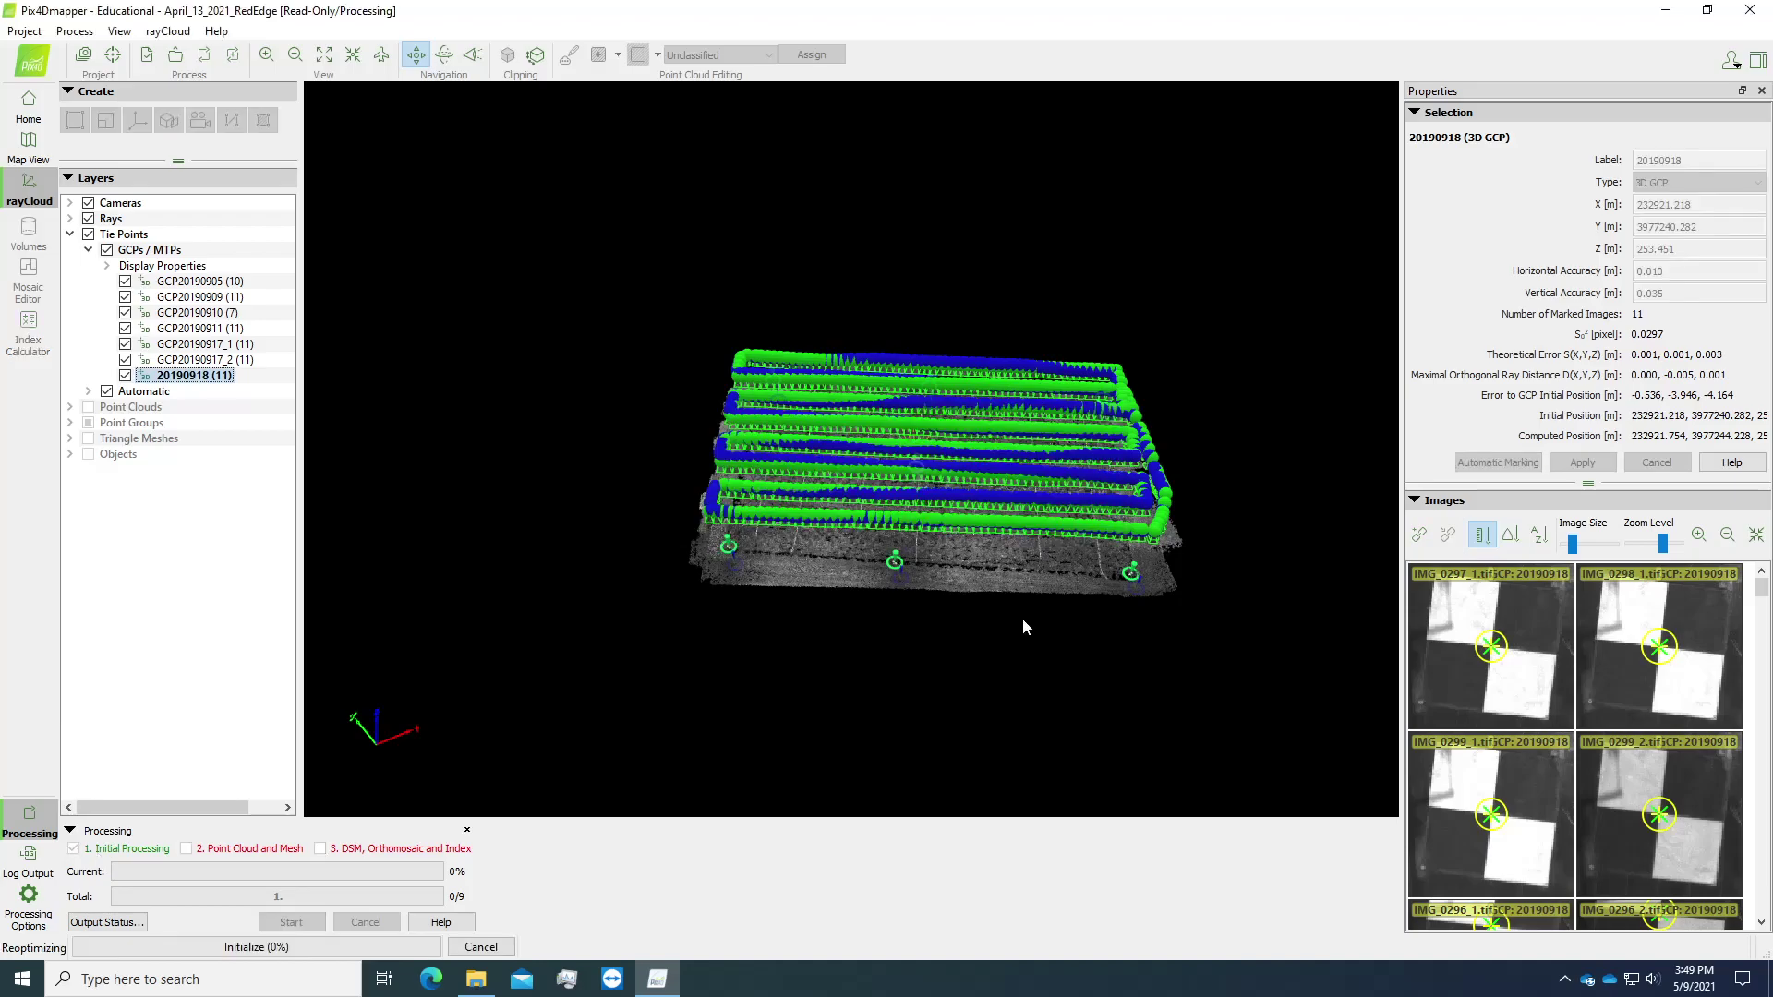